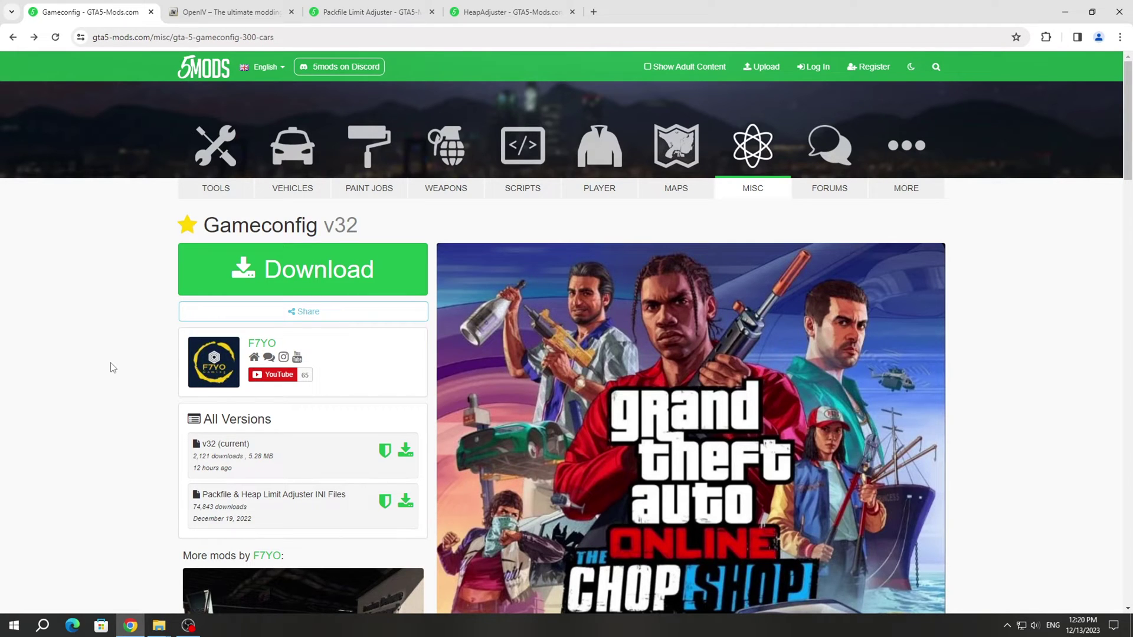
# - Download the Gameconfig v32 archive and the OpenIV 4.1 installer
pyautogui.click(299, 288)
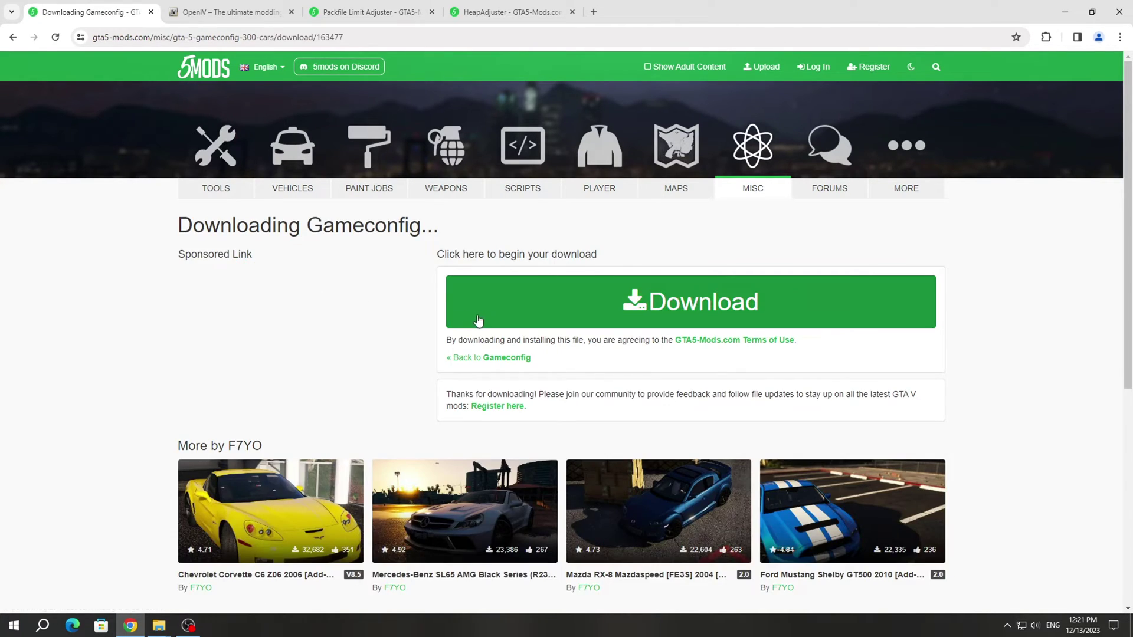
pyautogui.click(484, 317)
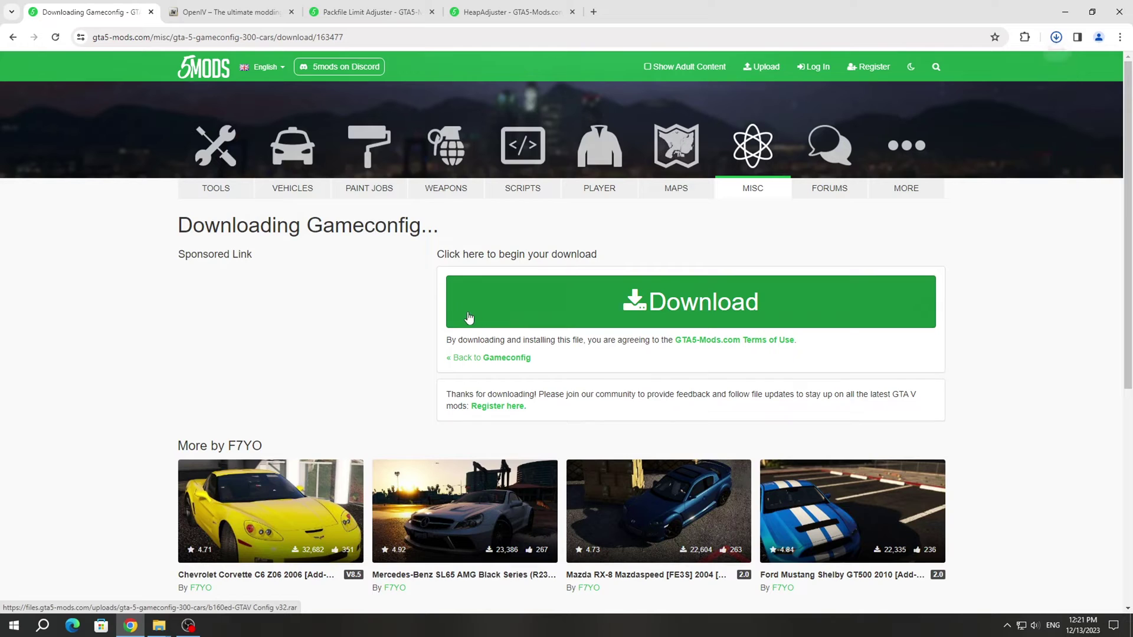
pyautogui.click(245, 16)
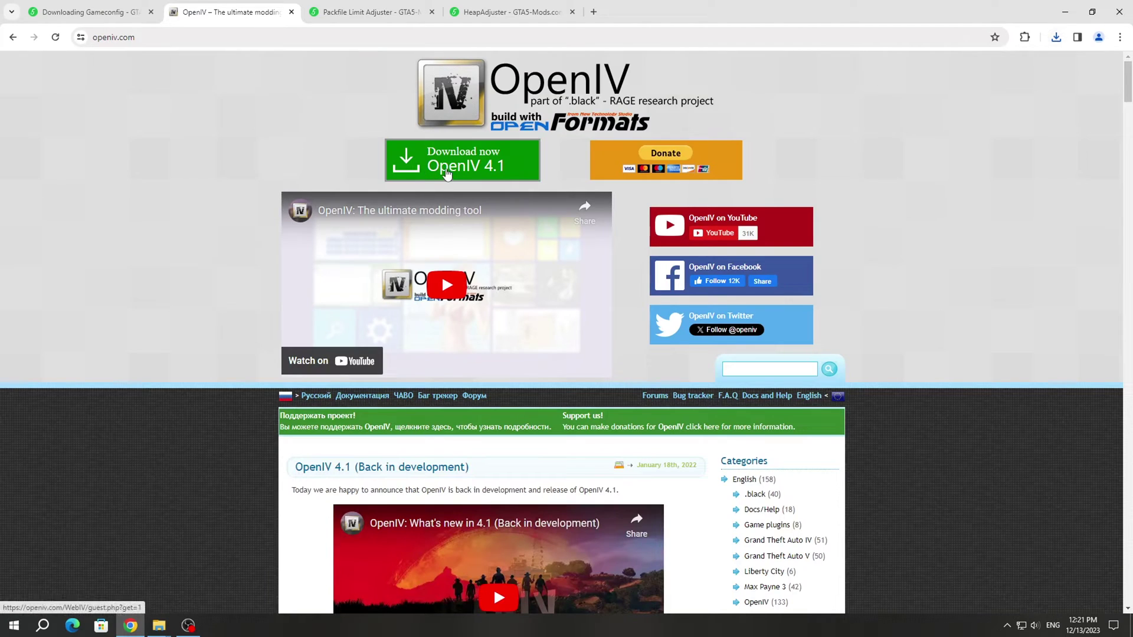
pyautogui.click(446, 172)
# - Download Packfile Limit Adjuster and HeapAdjuster from their mod pages
pyautogui.click(368, 12)
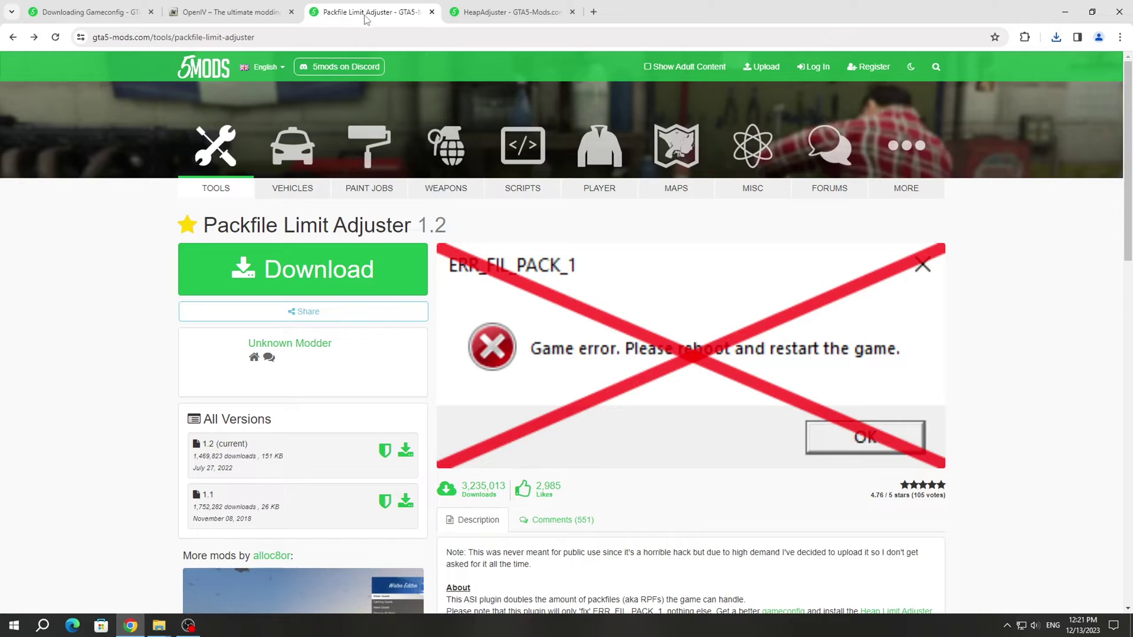
pyautogui.click(376, 268)
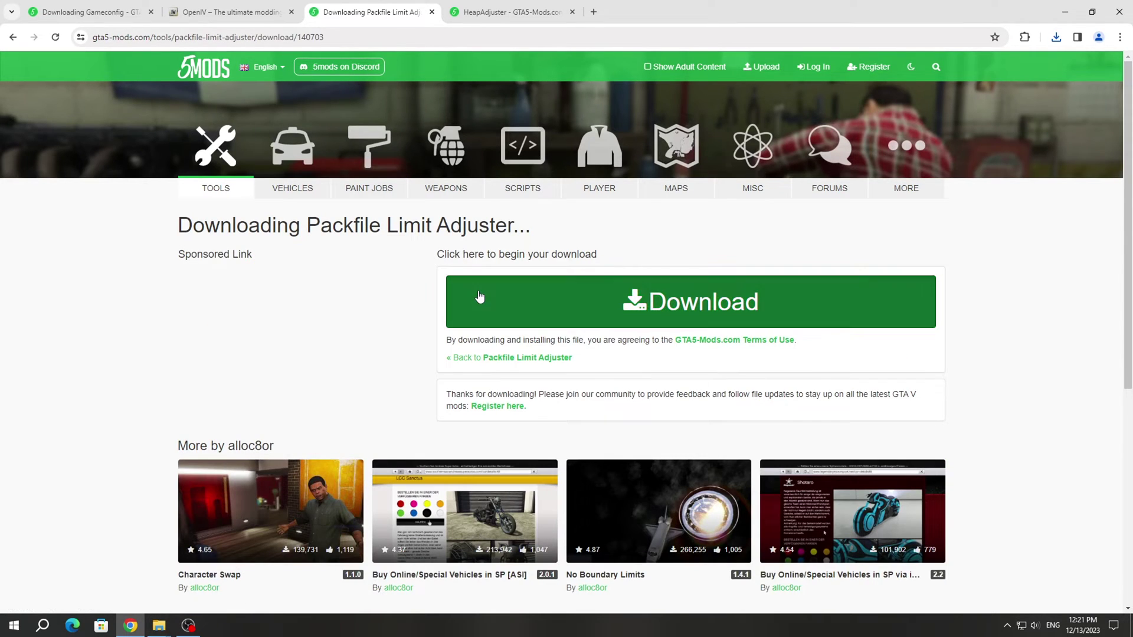
pyautogui.click(512, 12)
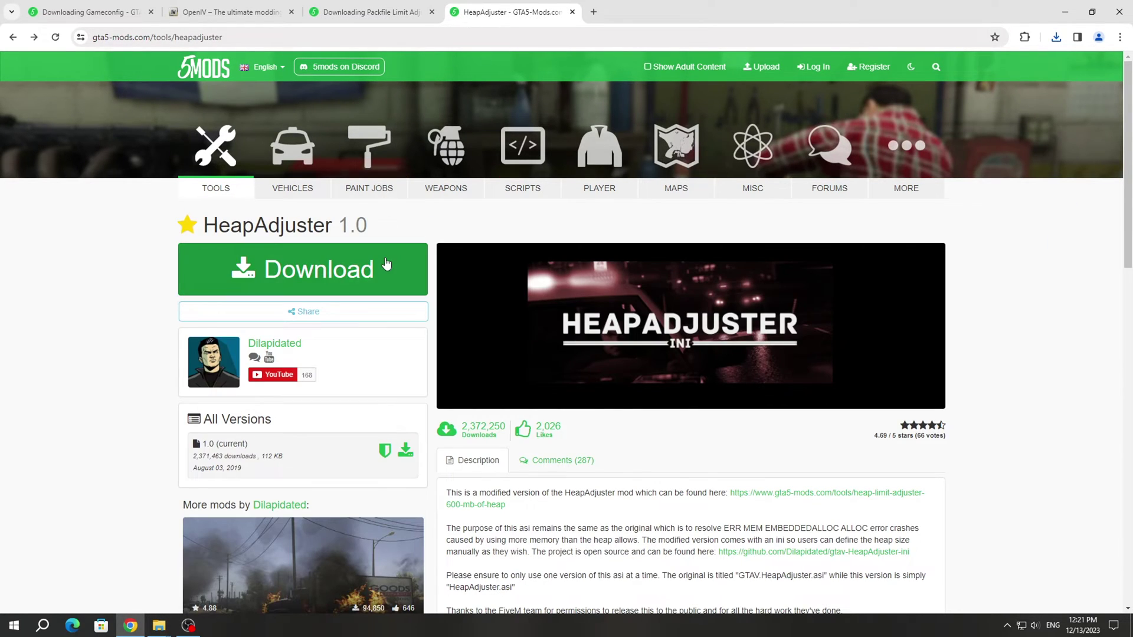
pyautogui.click(386, 263)
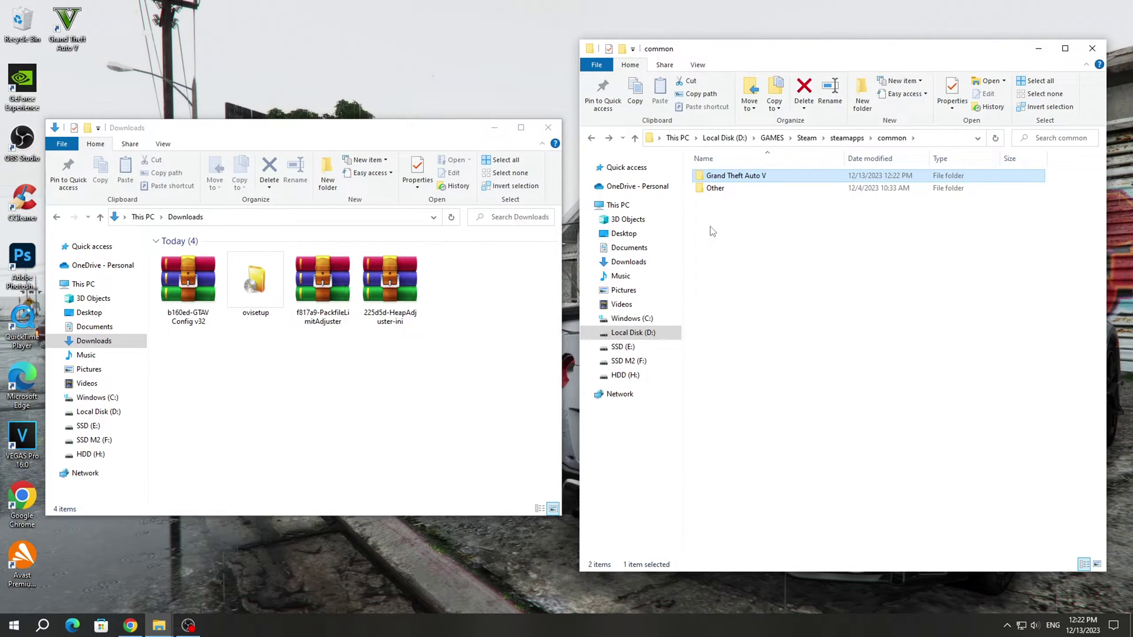
# - Open the Grand Theft Auto V folder and copy PackfileLimitAdjuster.asi and .ini into it
pyautogui.doubleClick(711, 180)
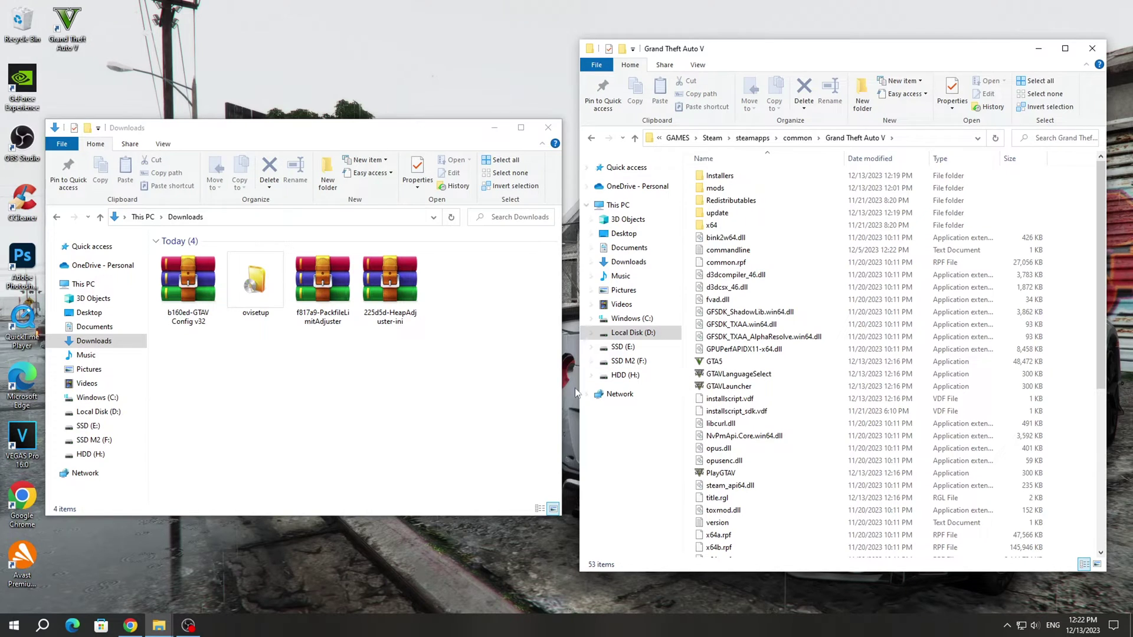
pyautogui.doubleClick(322, 298)
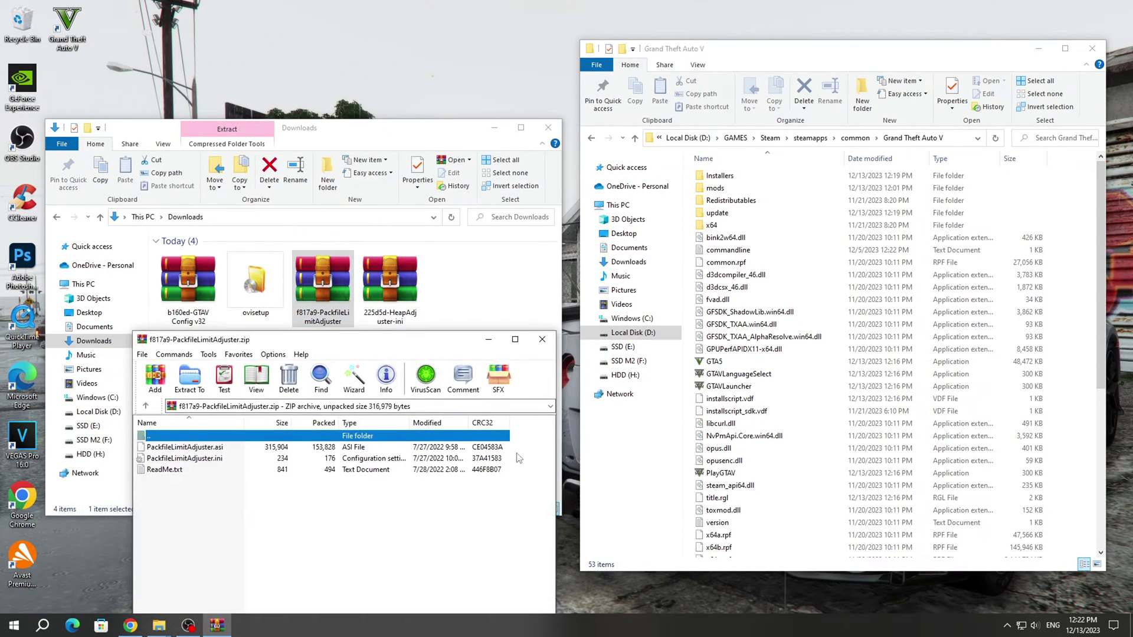
pyautogui.click(502, 458)
pyautogui.keyDown('shift'); pyautogui.click(501, 447); pyautogui.keyUp('shift')
pyautogui.moveTo(505, 453); pyautogui.dragTo(698, 439)
pyautogui.click(540, 342)
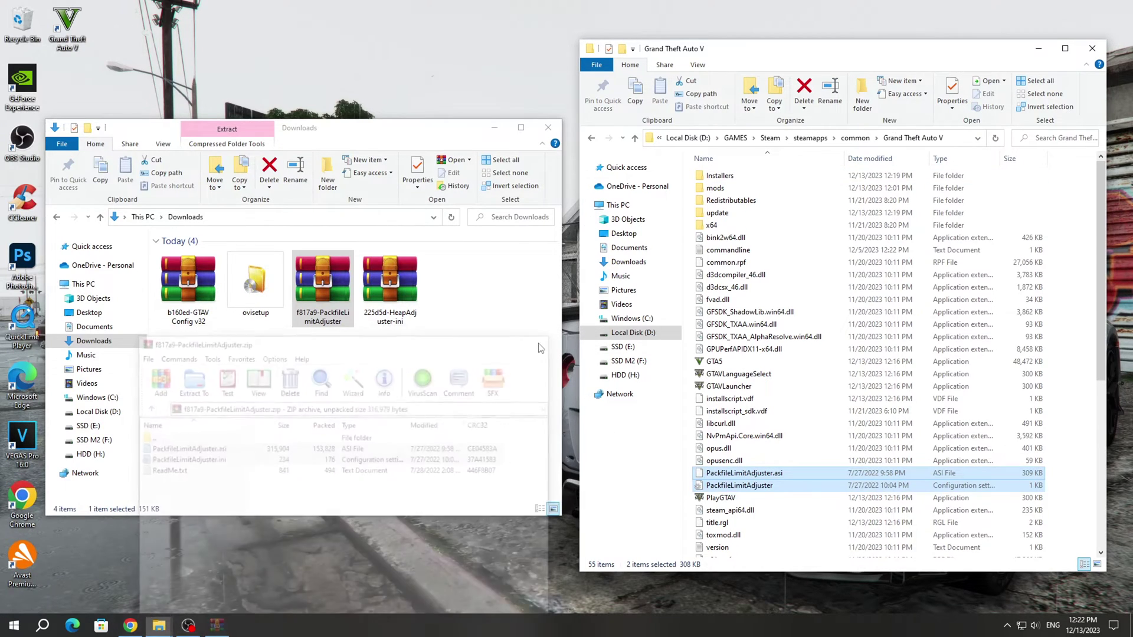
# - Copy HeapAdjuster.asi and HeapAdjuster.ini from their archive into the game folder
pyautogui.doubleClick(407, 312)
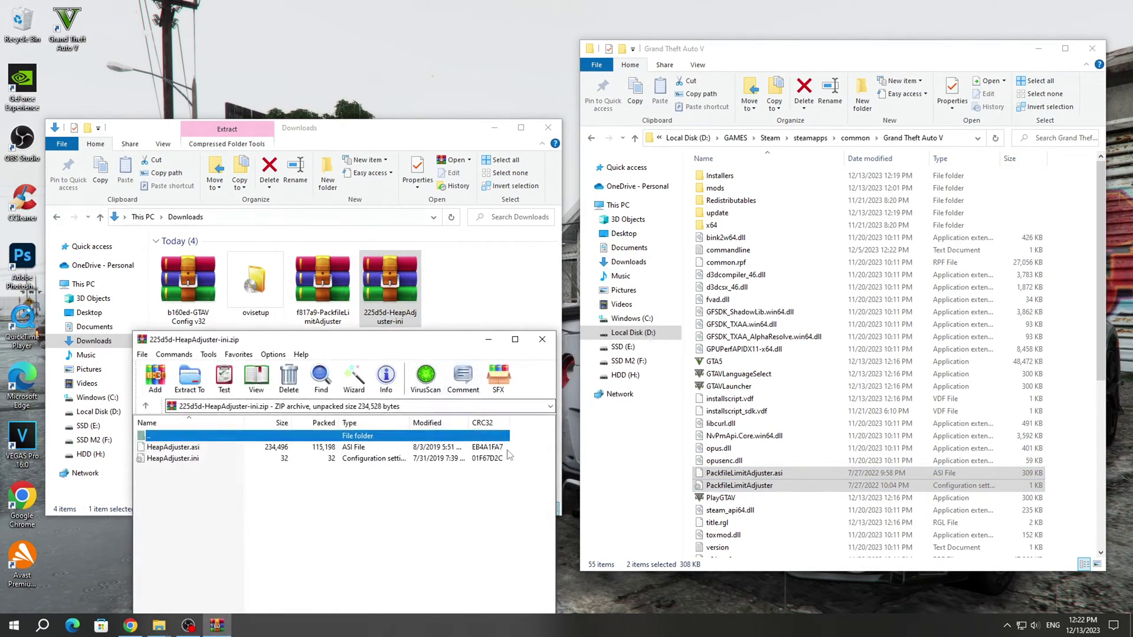
pyautogui.click(503, 458)
pyautogui.keyDown('shift'); pyautogui.click(501, 447); pyautogui.keyUp('shift')
pyautogui.moveTo(481, 459); pyautogui.dragTo(692, 447)
pyautogui.click(541, 341)
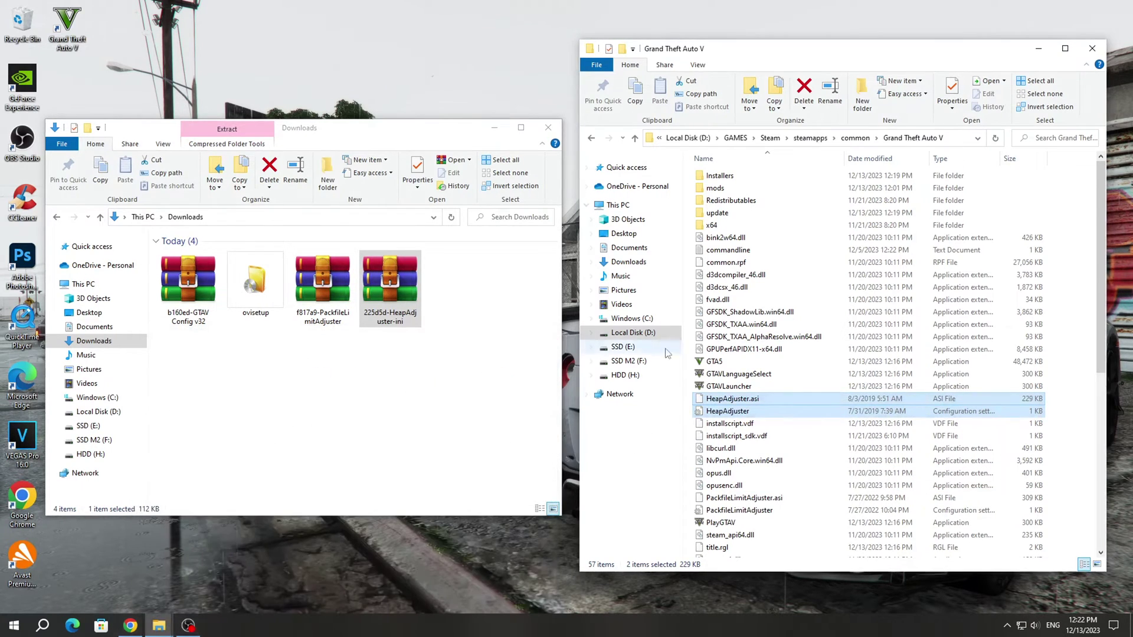
pyautogui.click(689, 302)
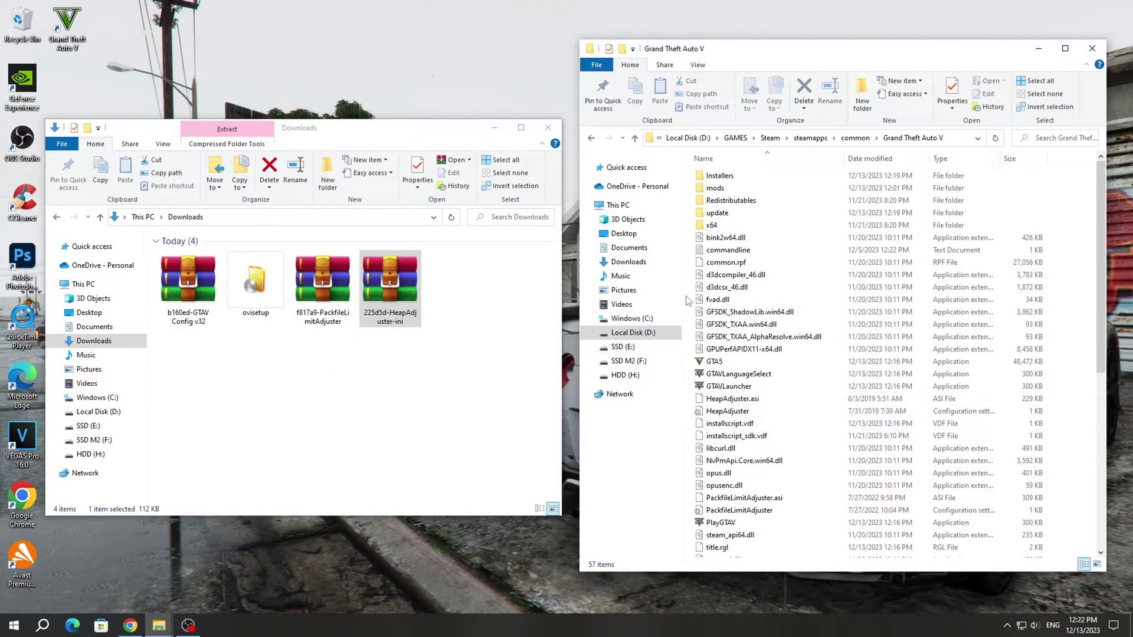
pyautogui.click(715, 188)
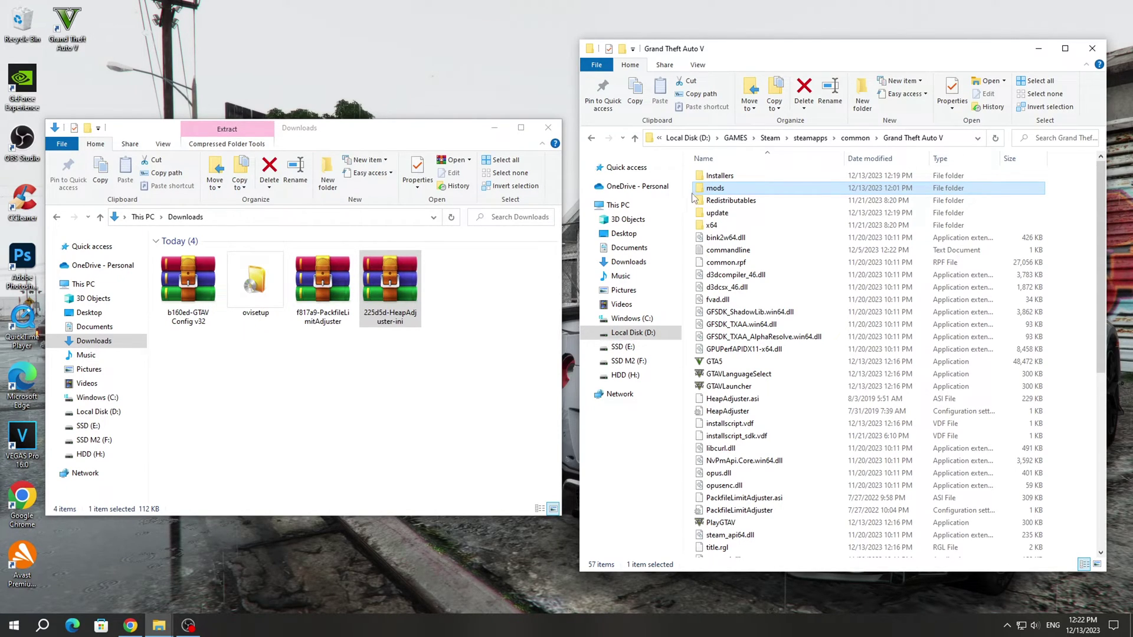
# - Delete update.rpf from mods\update, then return to the Grand Theft Auto V folder
pyautogui.doubleClick(696, 187)
pyautogui.click(692, 180)
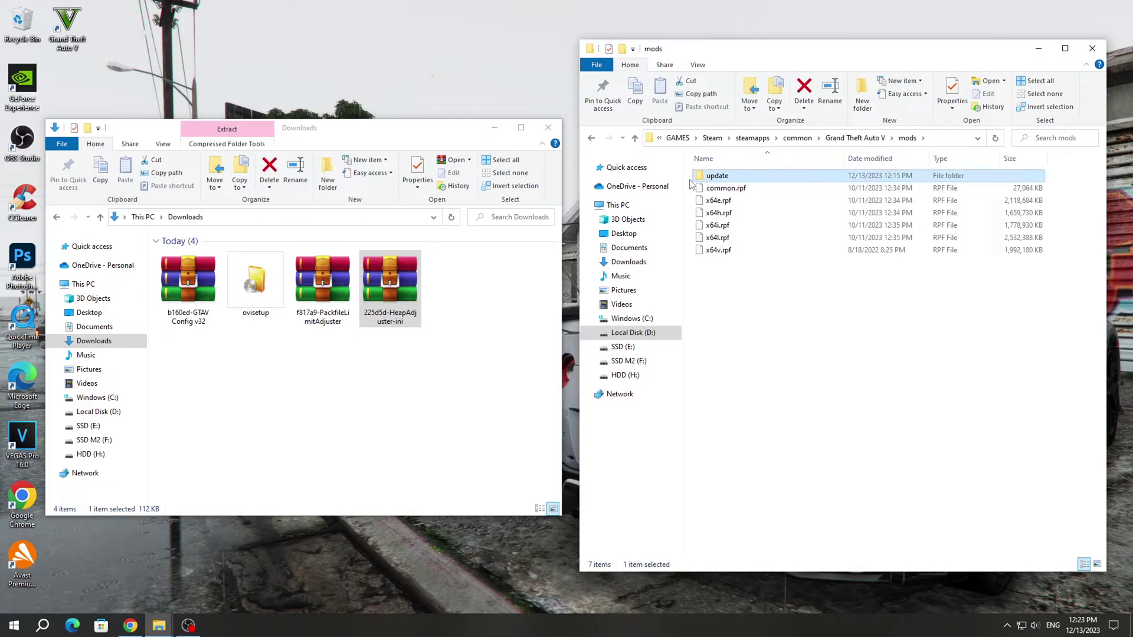
pyautogui.doubleClick(699, 180)
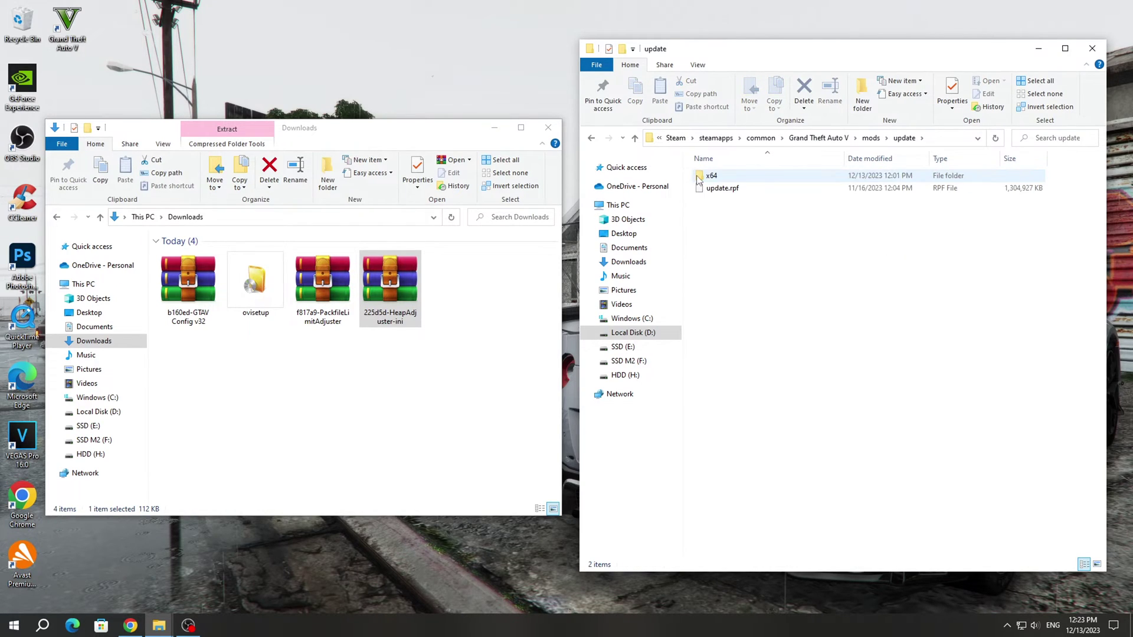
pyautogui.click(737, 190)
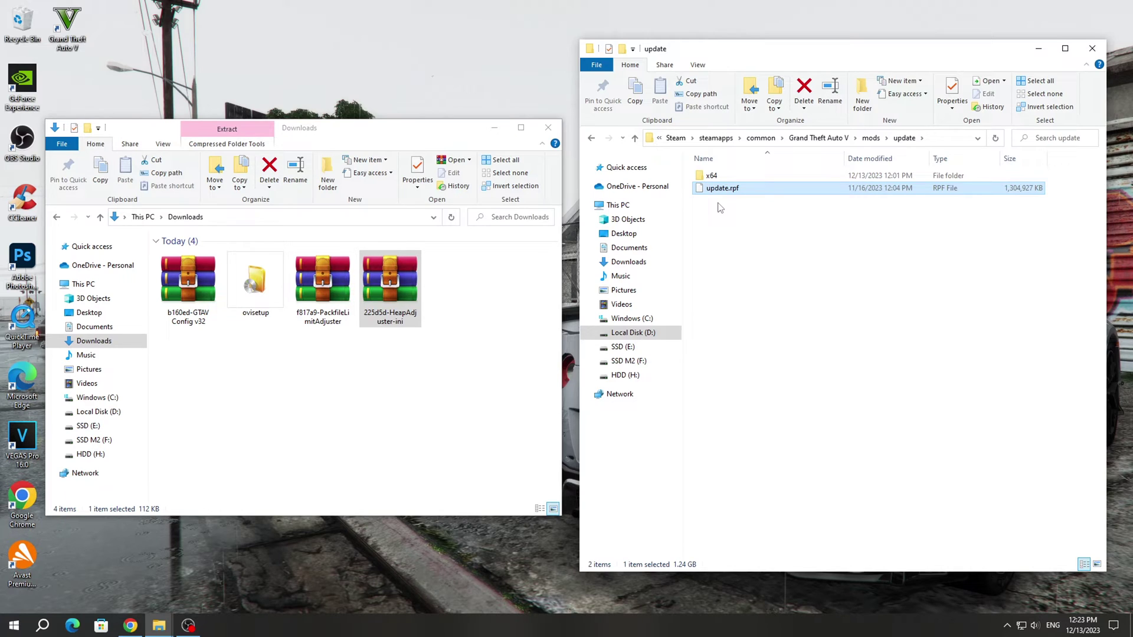
pyautogui.press('Delete')
pyautogui.press('Return')
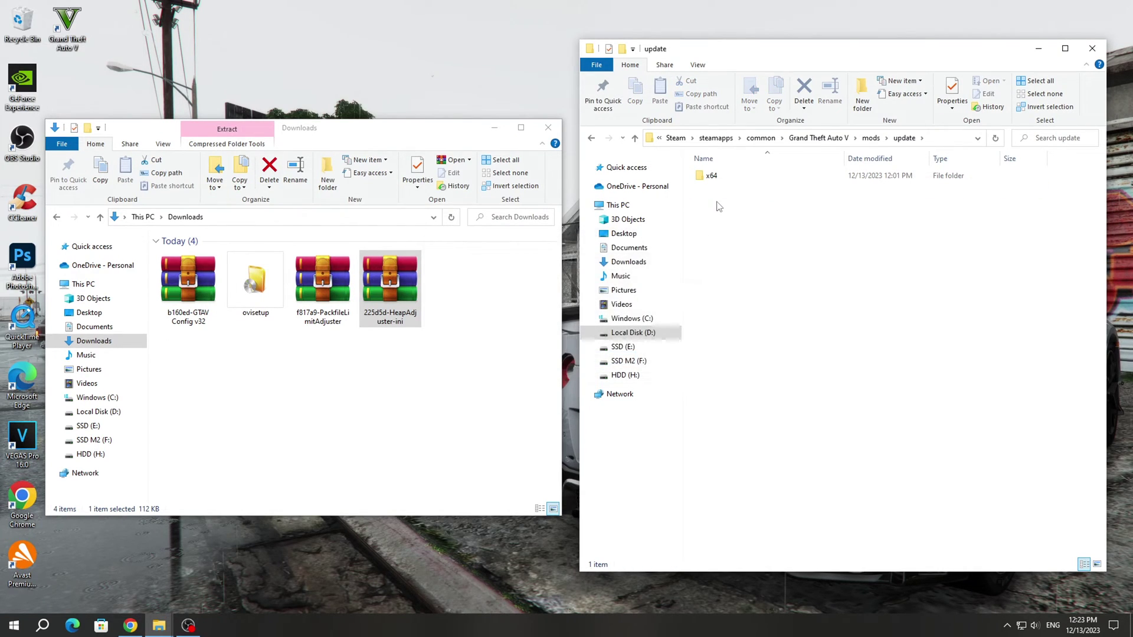
pyautogui.click(818, 137)
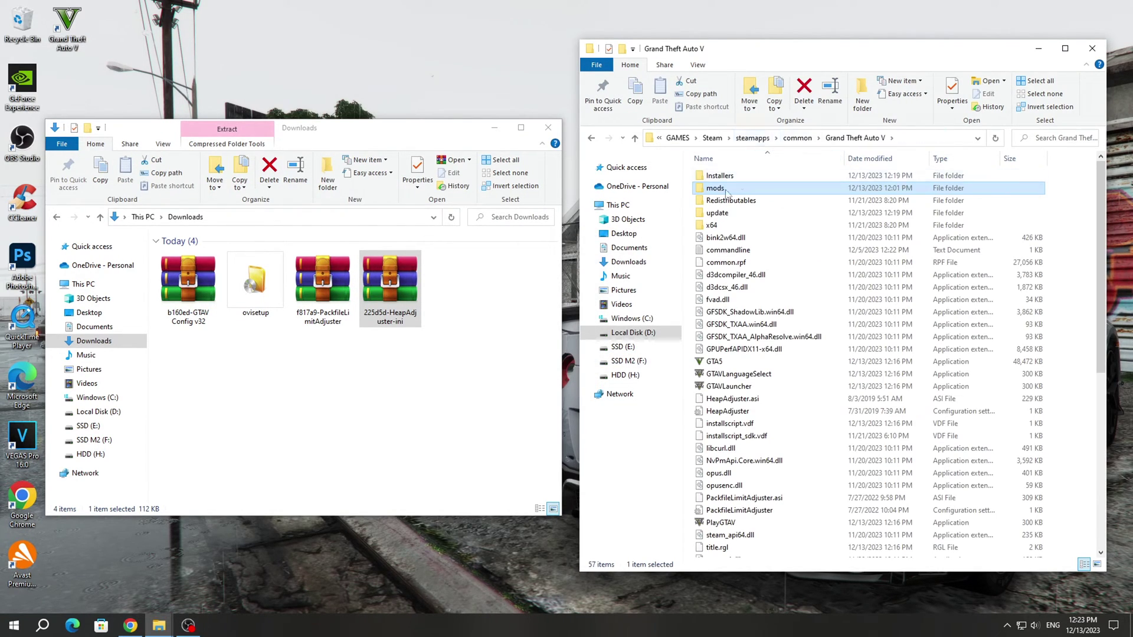
pyautogui.click(713, 213)
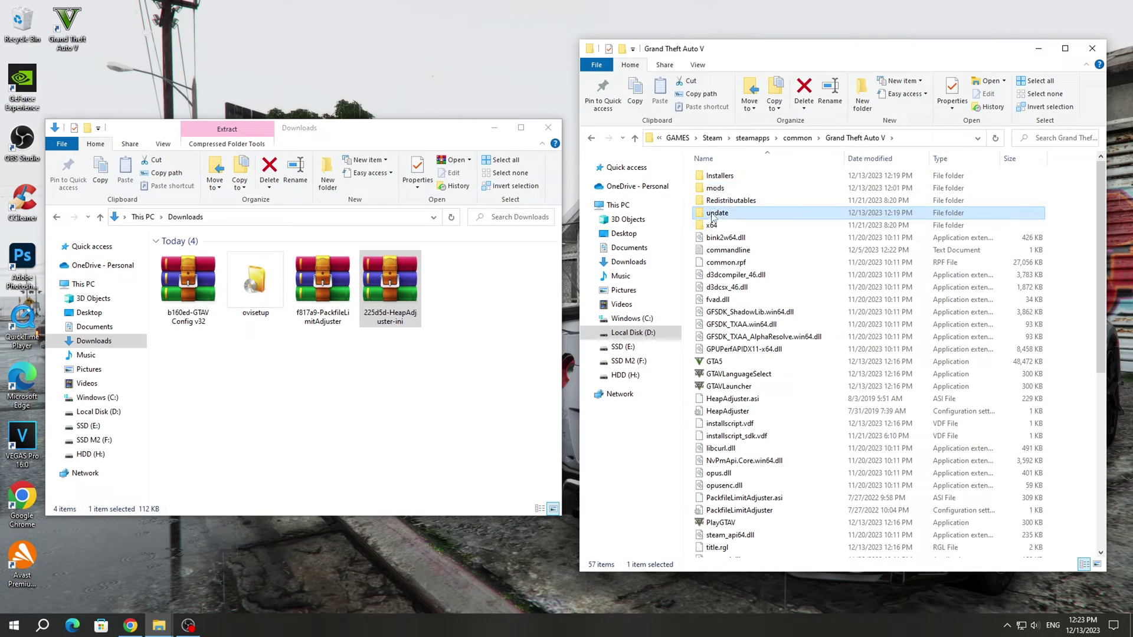
pyautogui.click(688, 228)
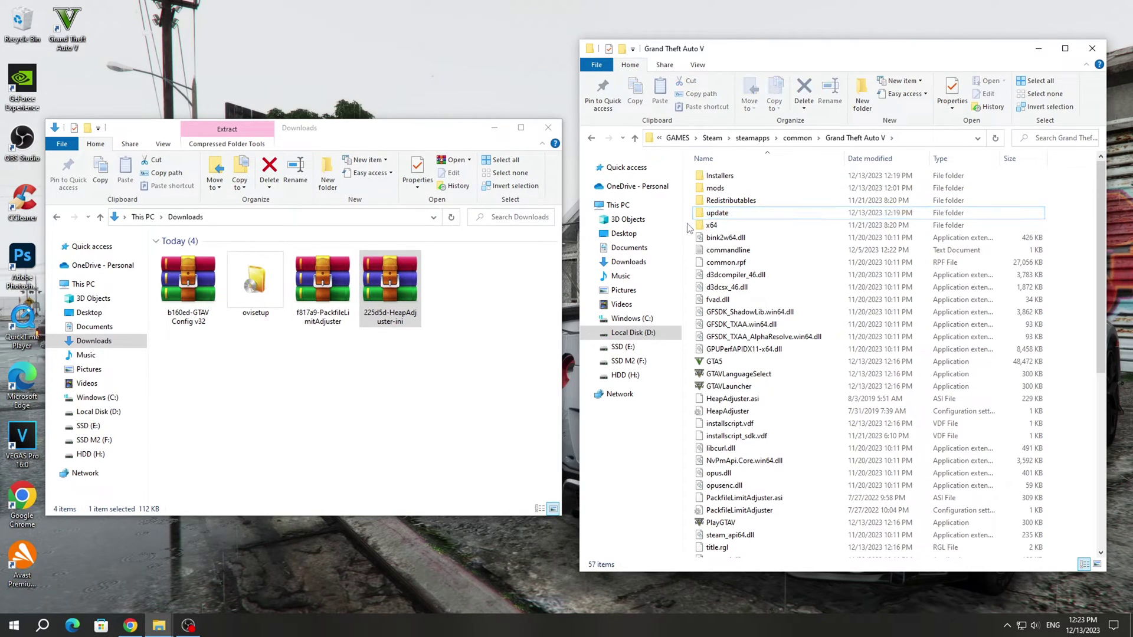
# - Run the OpenIV installer in English, accept the license and install to this computer
pyautogui.click(1038, 49)
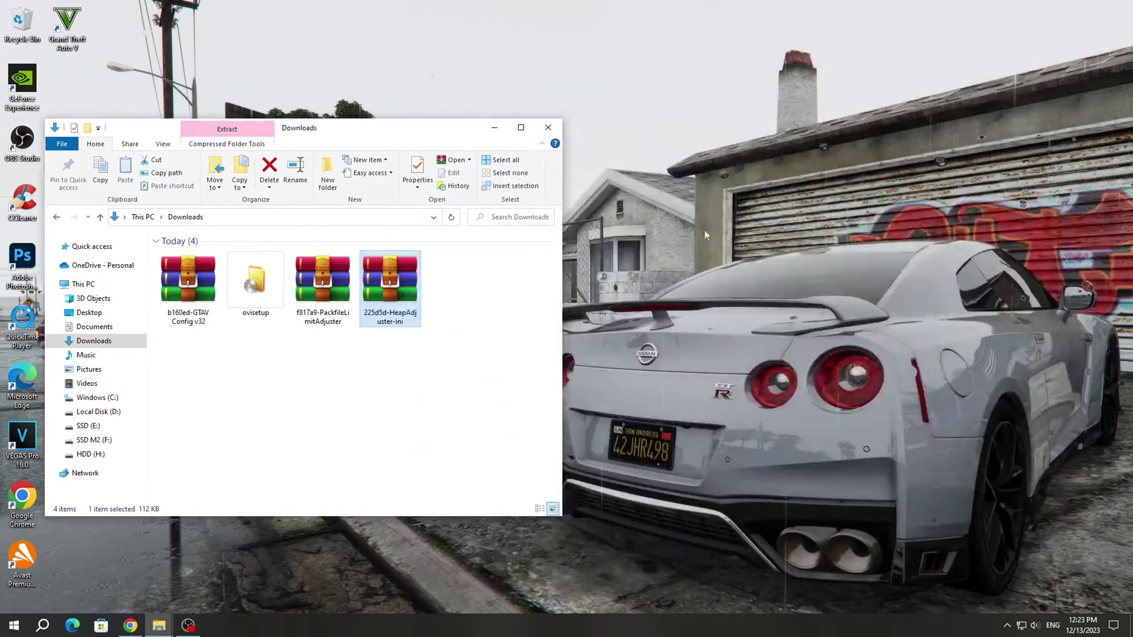
pyautogui.doubleClick(264, 299)
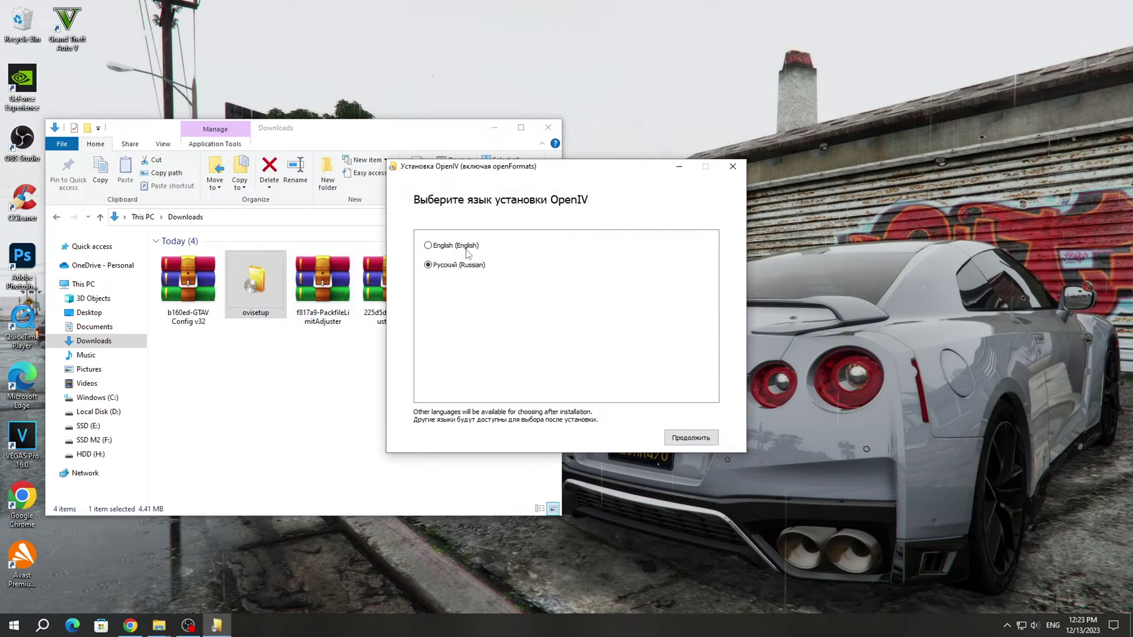
pyautogui.click(467, 247)
pyautogui.click(696, 439)
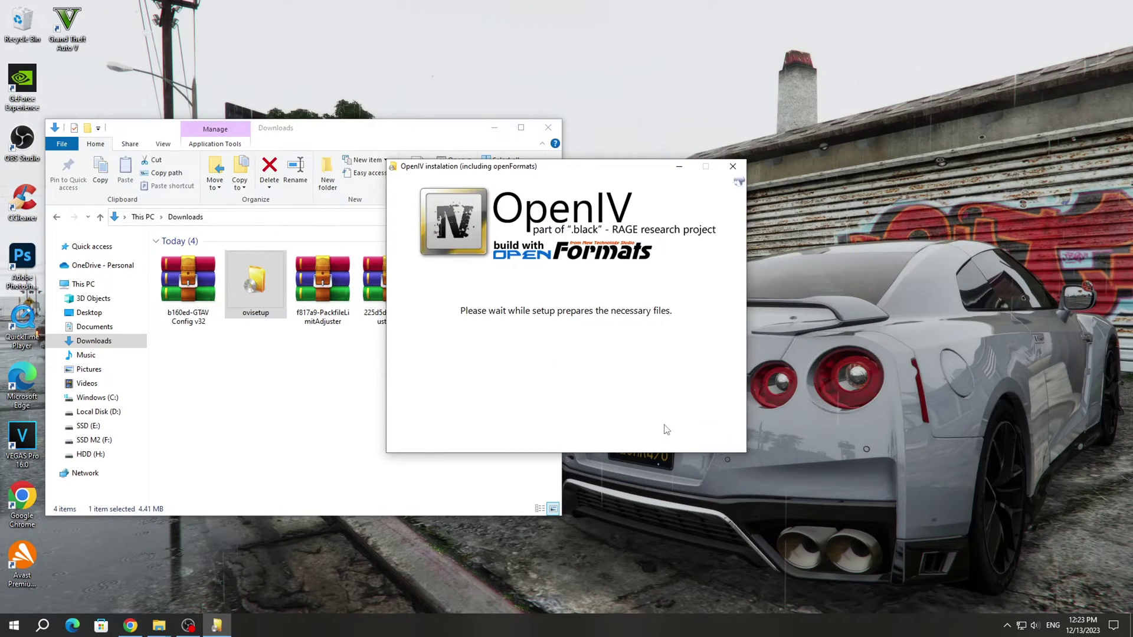
pyautogui.click(487, 428)
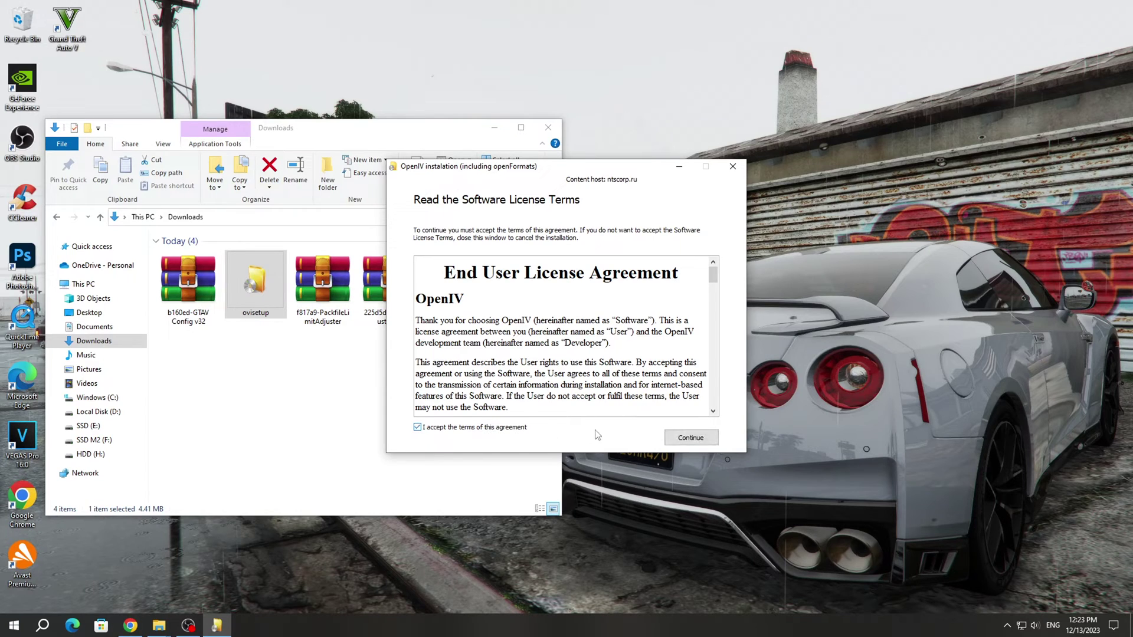
pyautogui.click(691, 439)
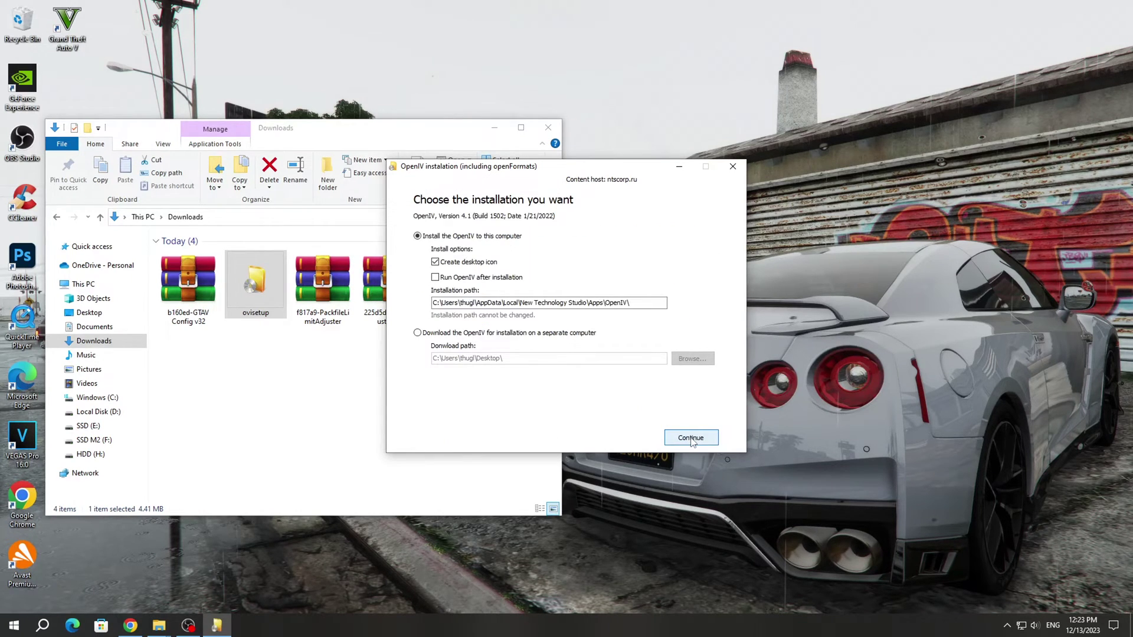
pyautogui.click(691, 440)
pyautogui.click(558, 354)
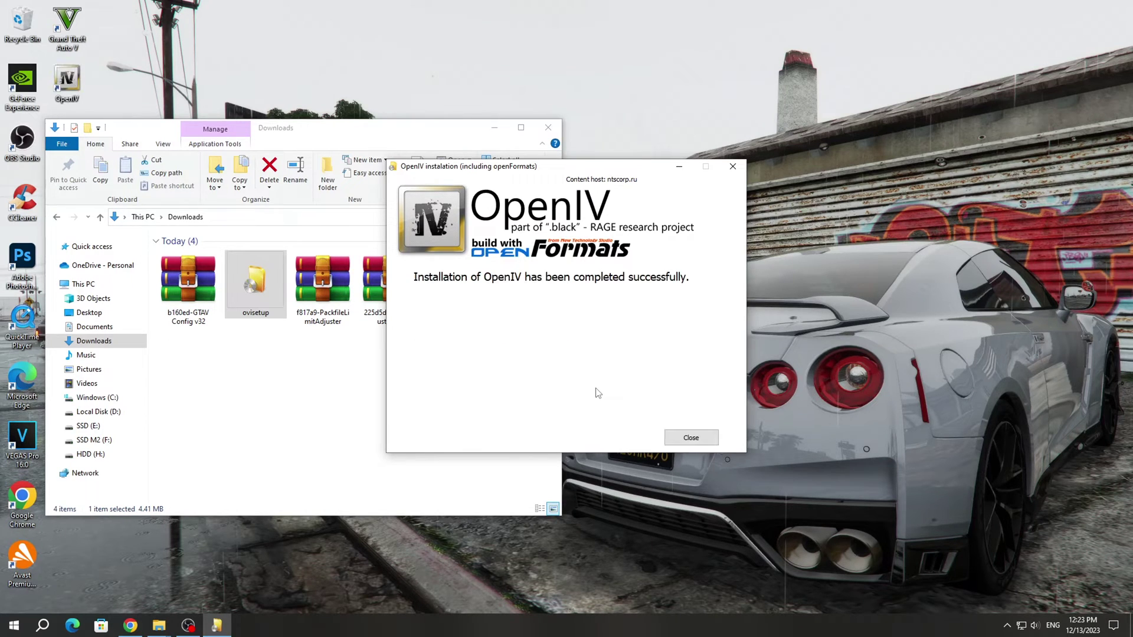
# - Launch OpenIV, point GTA V for Windows at steamapps\common\Grand Theft Auto V, and enable edit mode
pyautogui.click(686, 440)
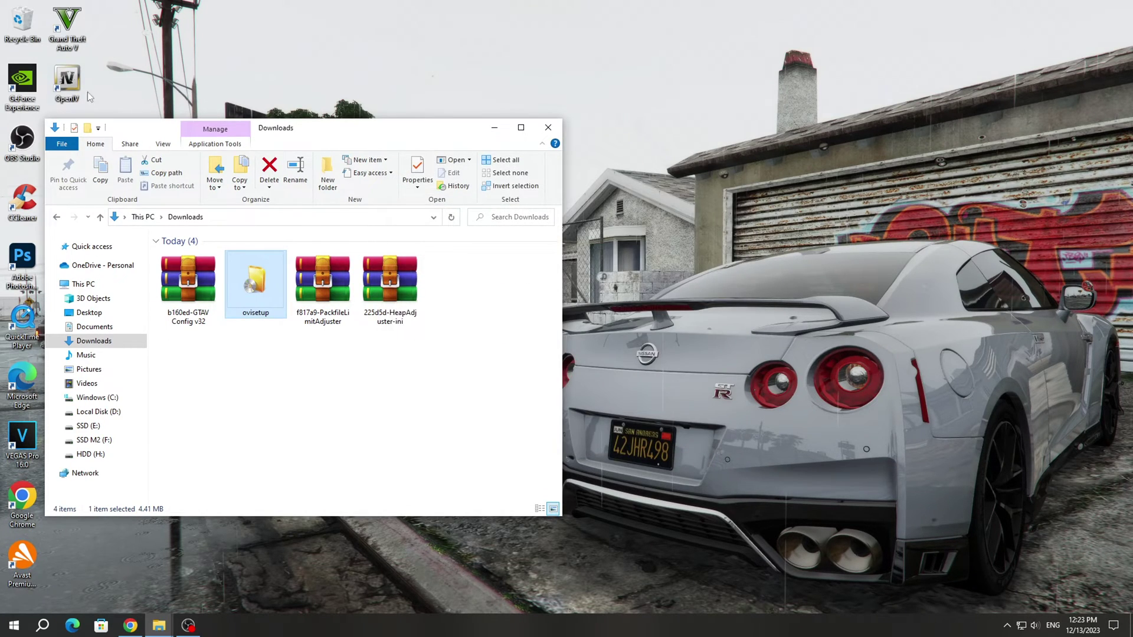
pyautogui.doubleClick(71, 89)
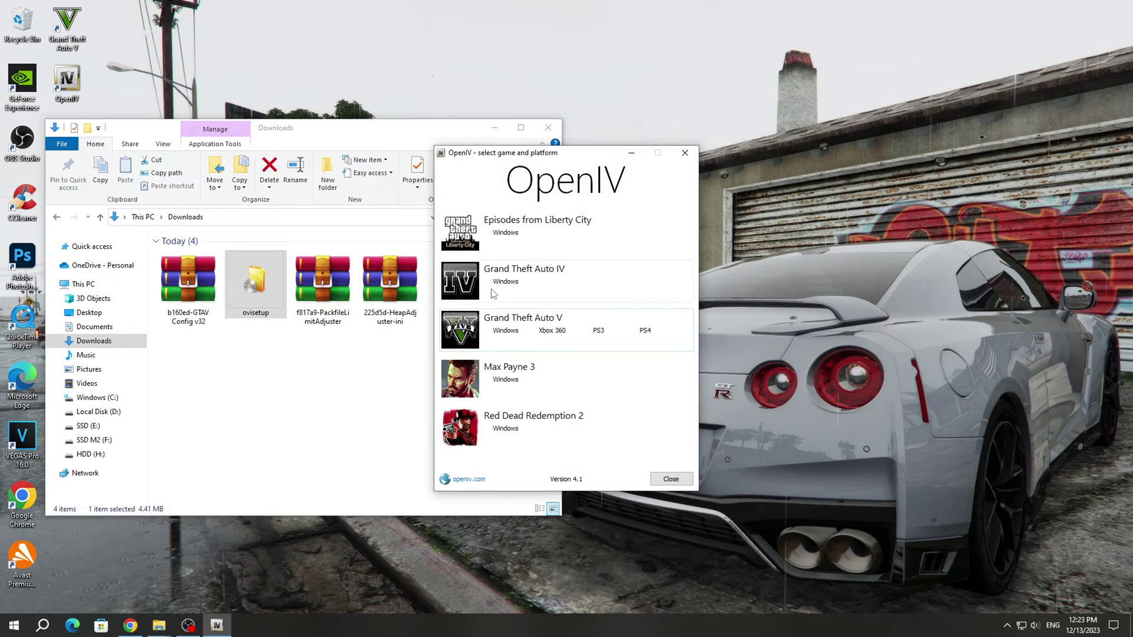
pyautogui.click(505, 331)
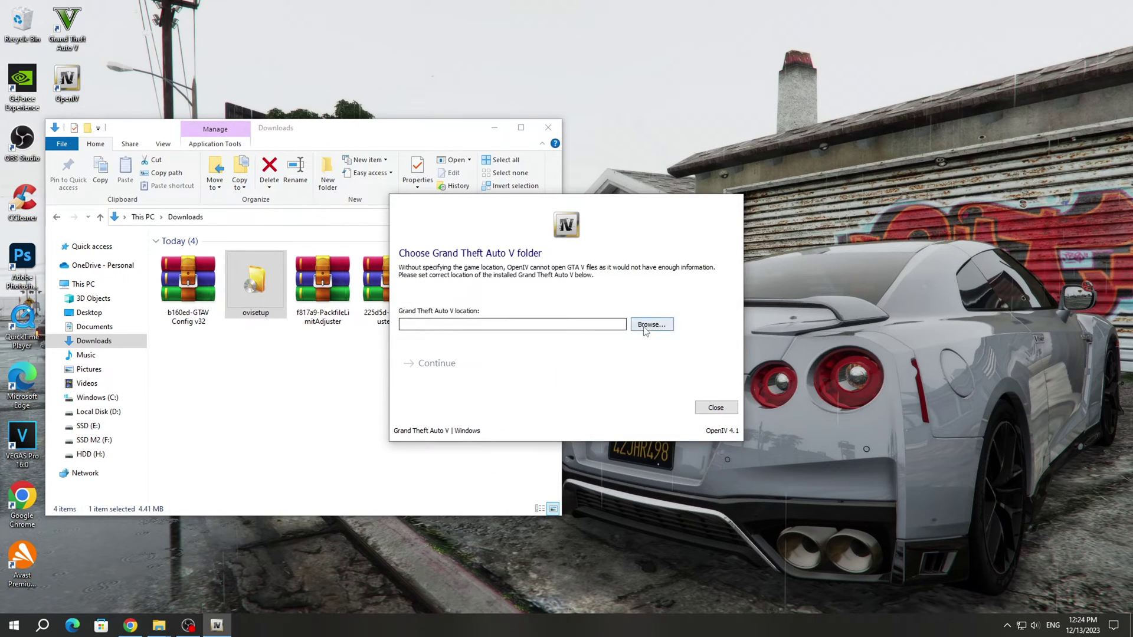
pyautogui.click(646, 325)
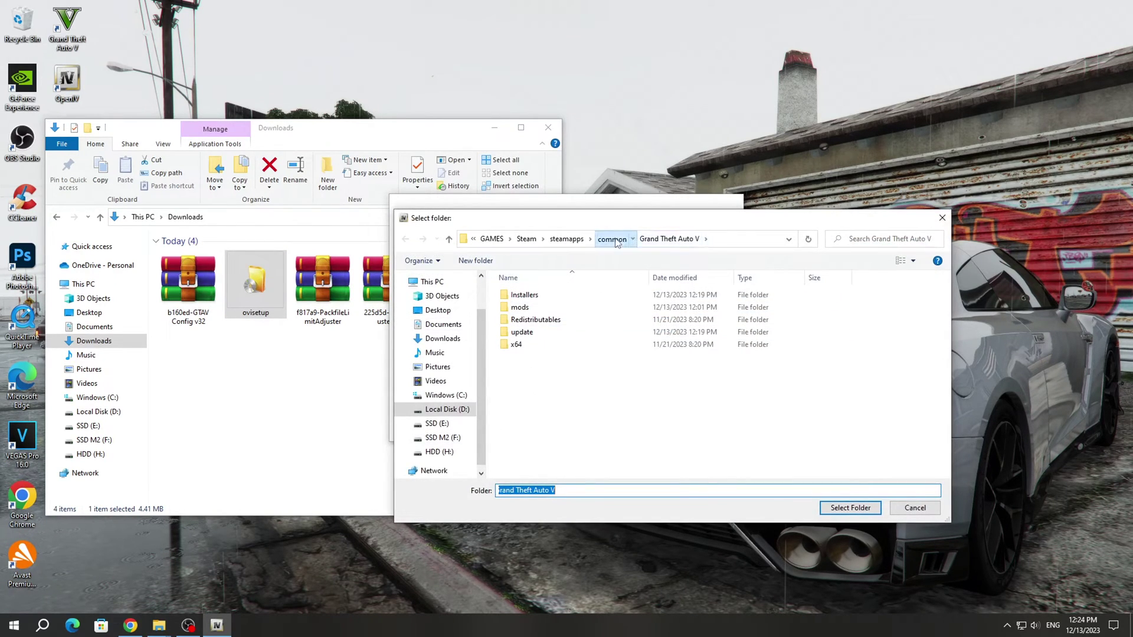
pyautogui.click(617, 238)
pyautogui.click(558, 295)
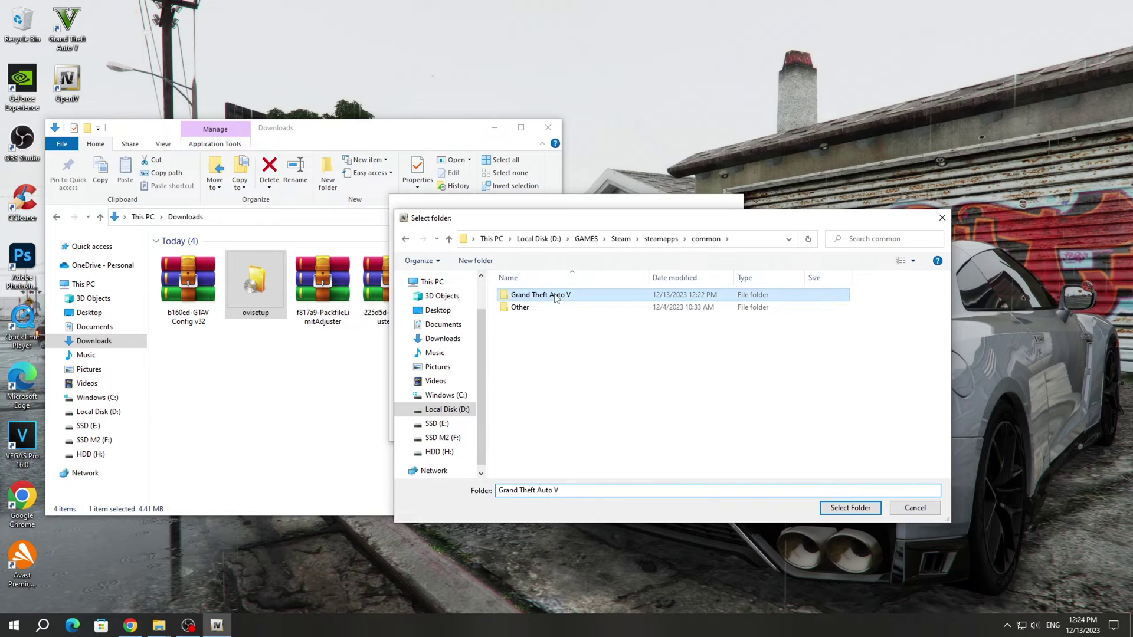
pyautogui.click(849, 508)
pyautogui.click(451, 362)
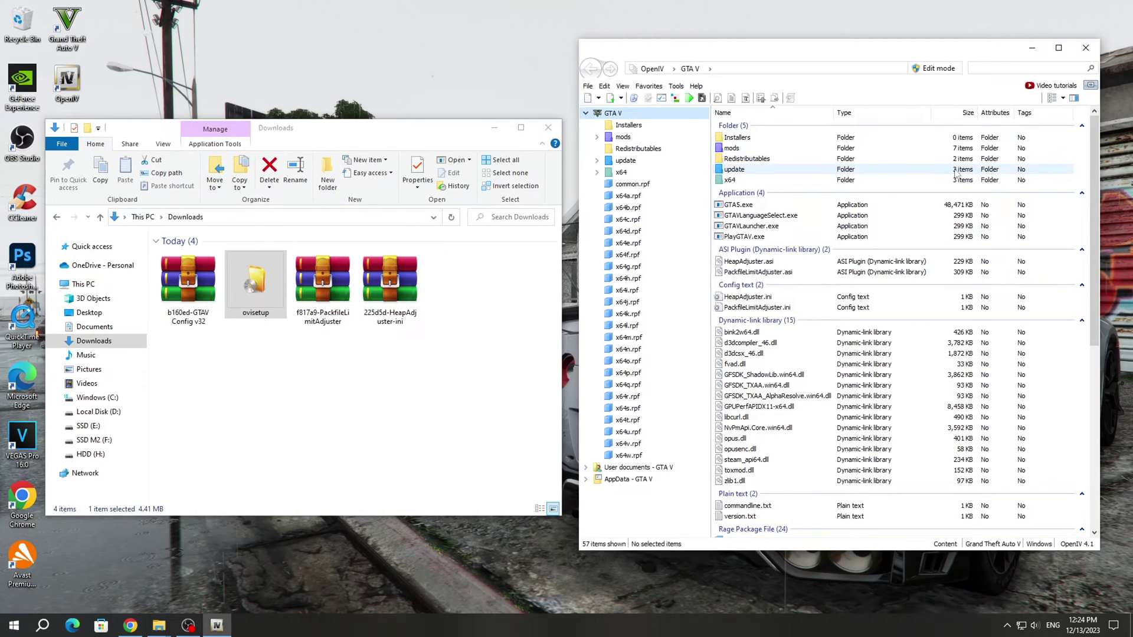
pyautogui.click(937, 69)
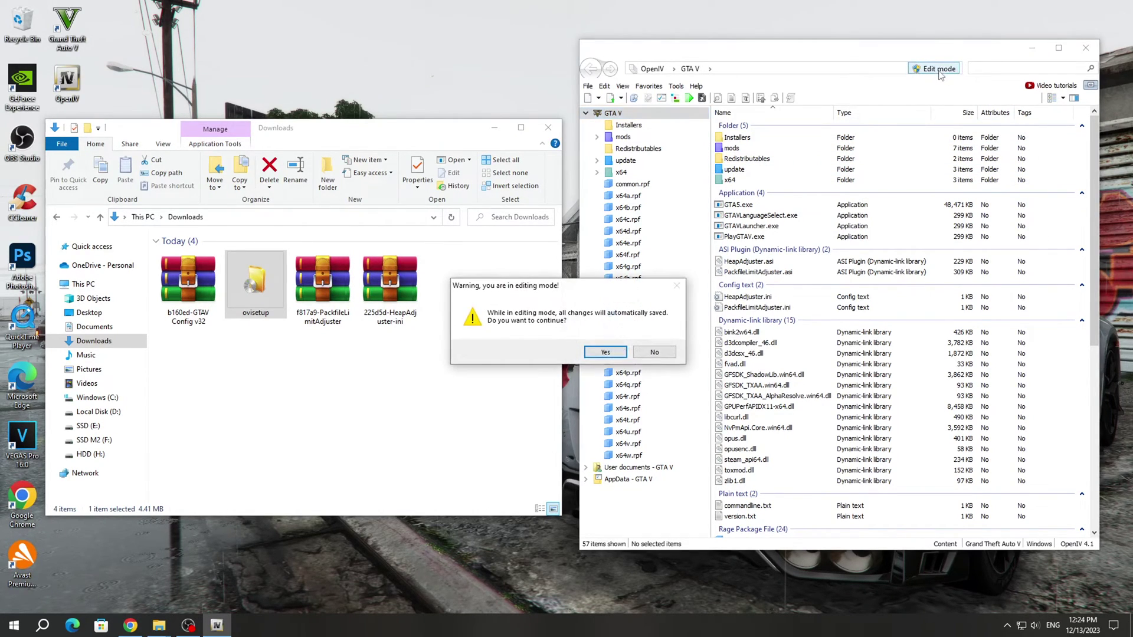
pyautogui.click(605, 352)
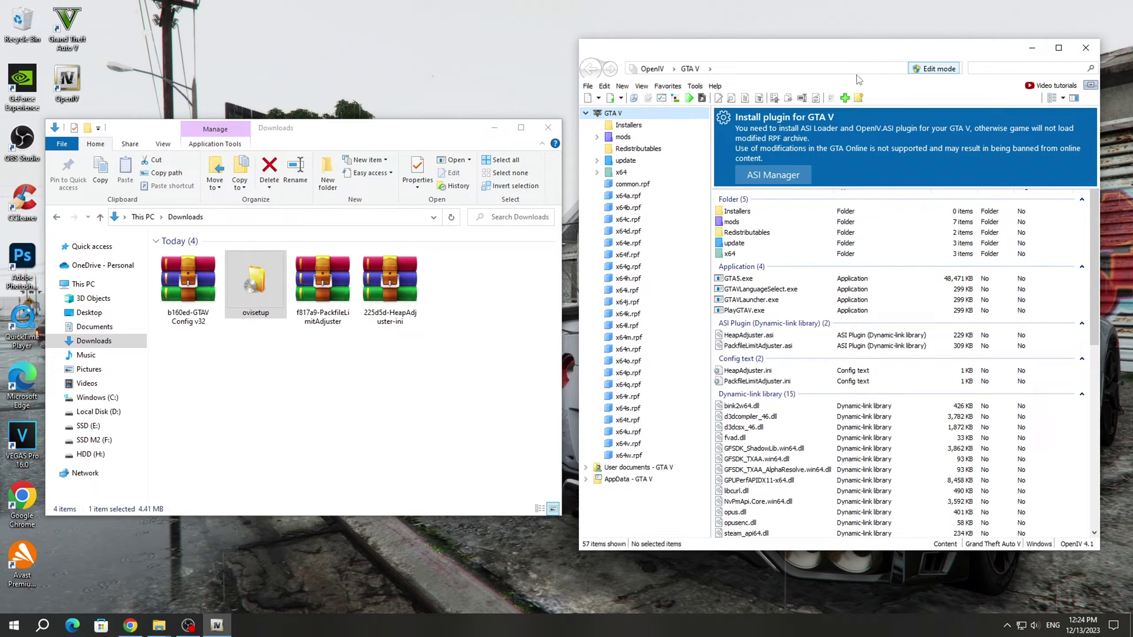
# - Install ASI Loader, OpenIV.ASI and openCamera through Tools > ASI Manager
pyautogui.click(695, 86)
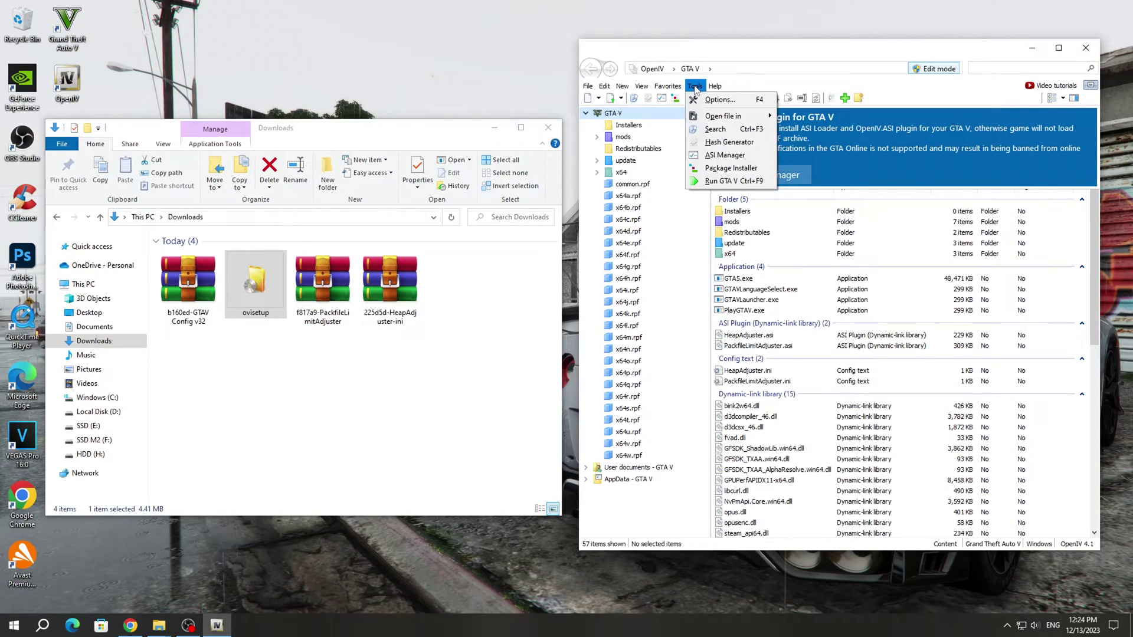
pyautogui.click(708, 156)
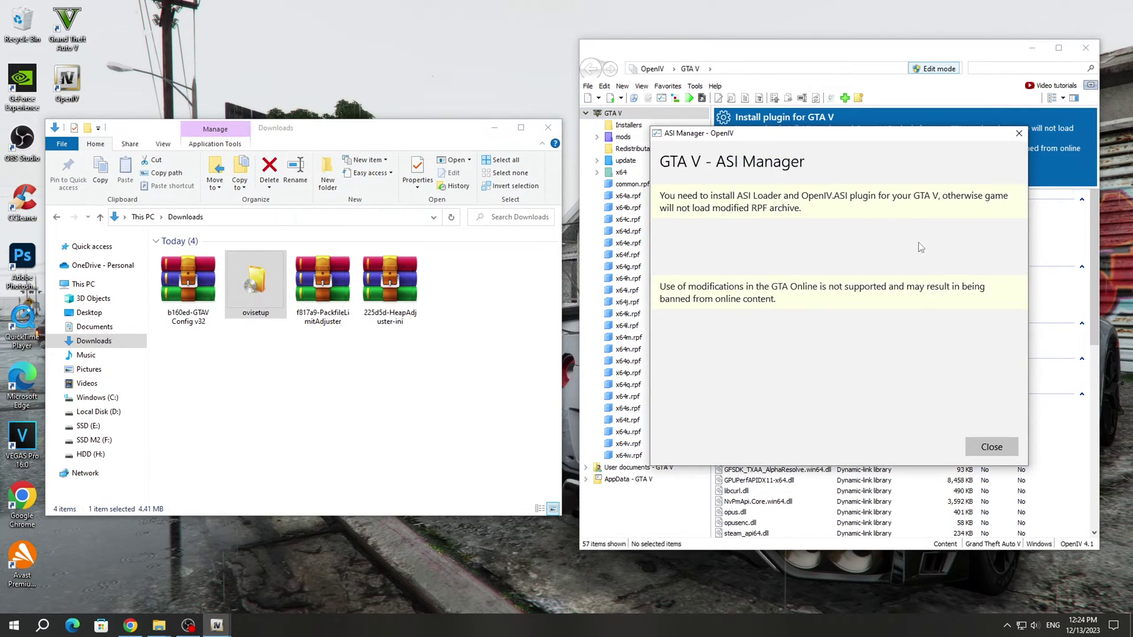
pyautogui.click(968, 268)
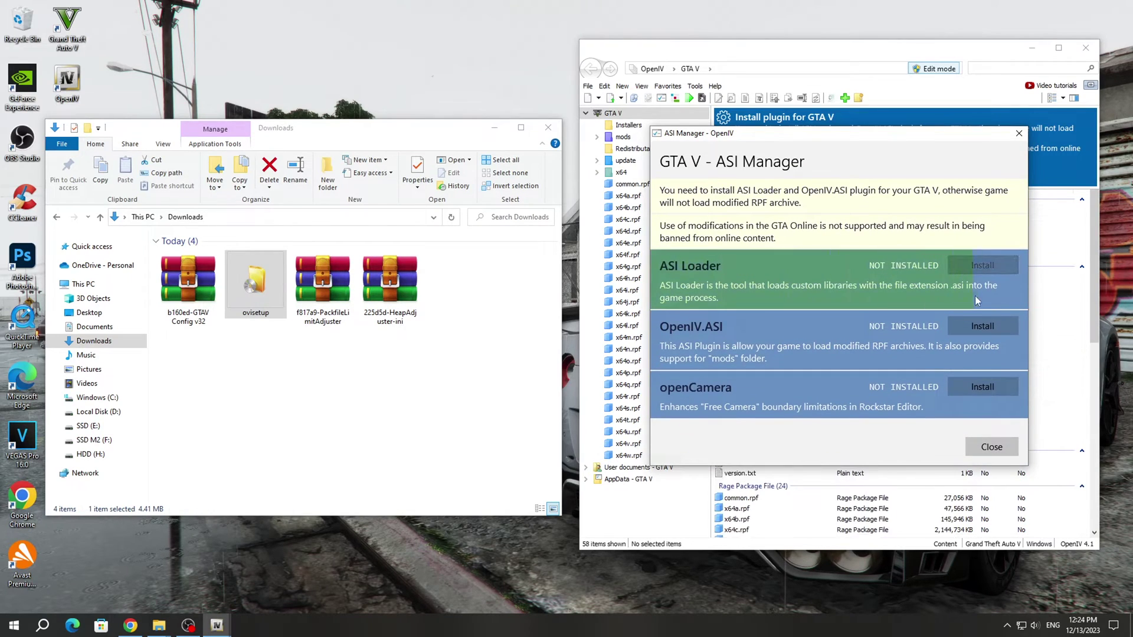
pyautogui.click(972, 334)
pyautogui.click(981, 389)
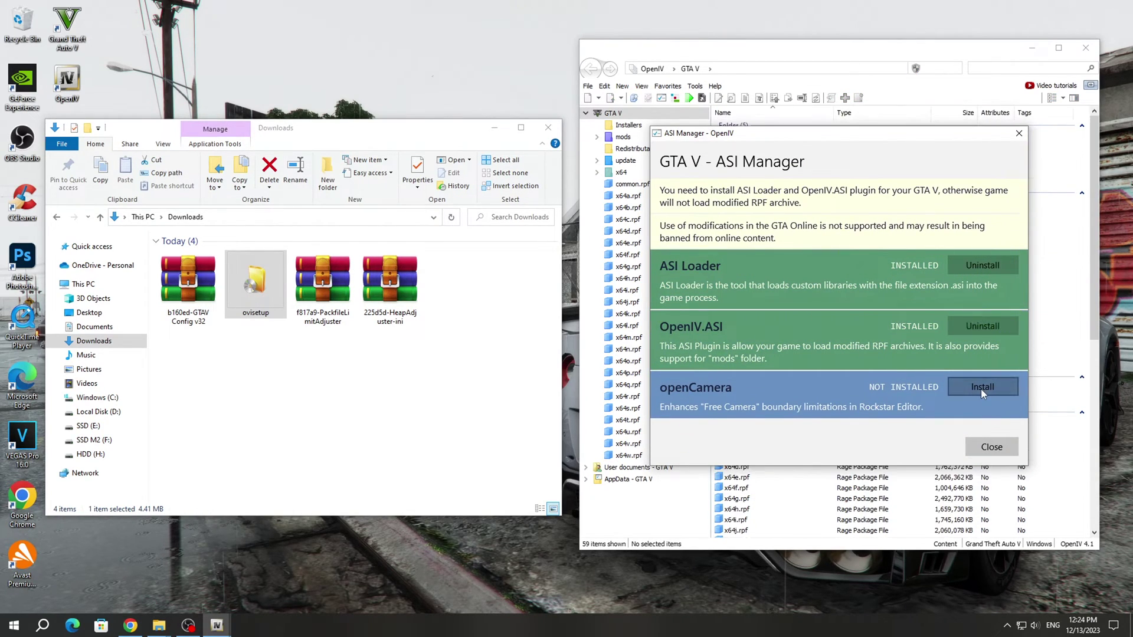
pyautogui.click(991, 446)
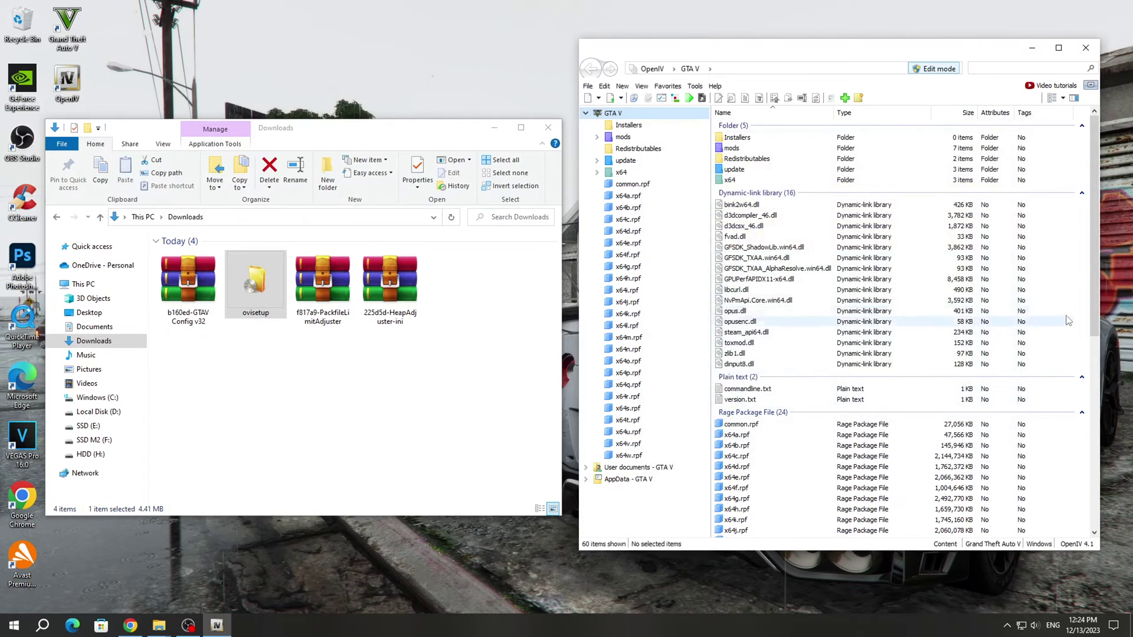
# - Copy update\update.rpf to the mods folder and browse into its common\data folder
pyautogui.click(742, 172)
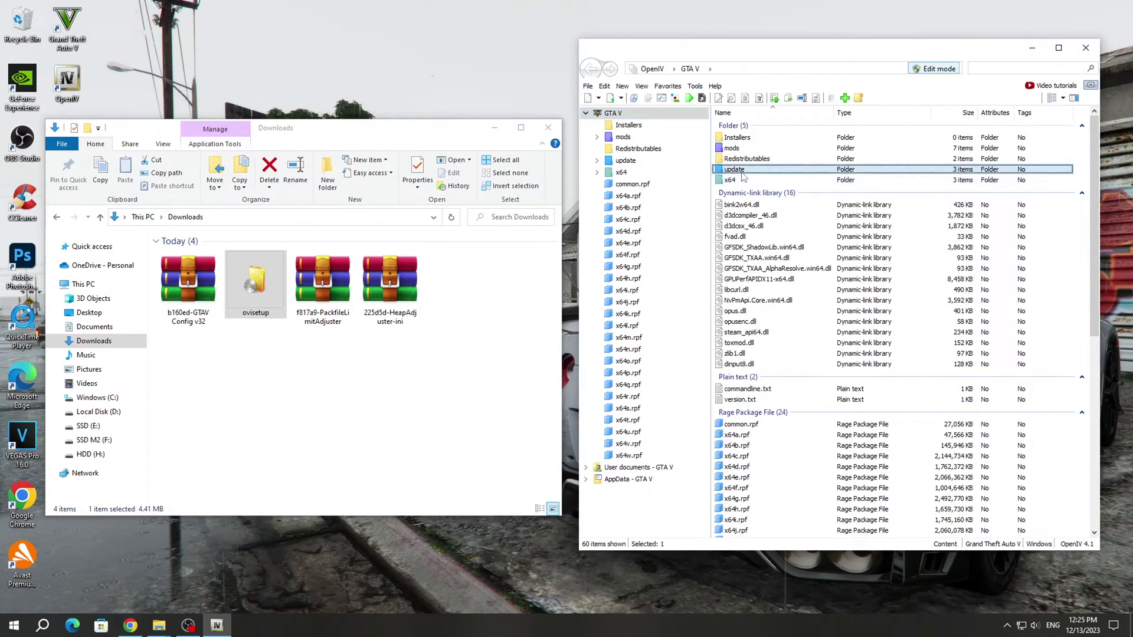
pyautogui.doubleClick(750, 174)
pyautogui.click(752, 164)
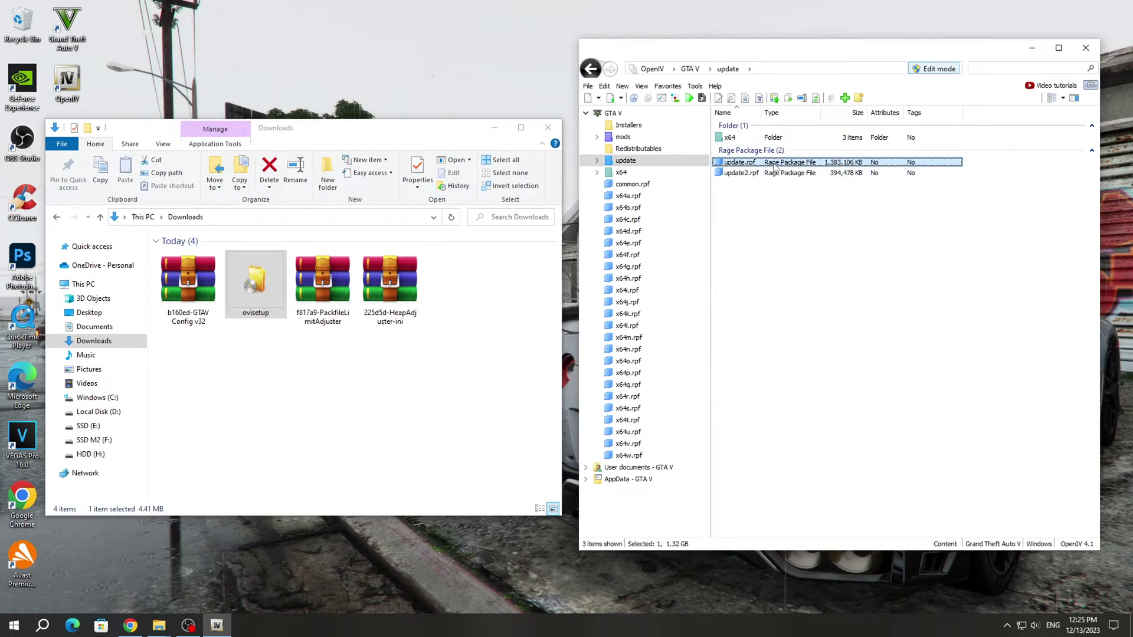
pyautogui.doubleClick(772, 168)
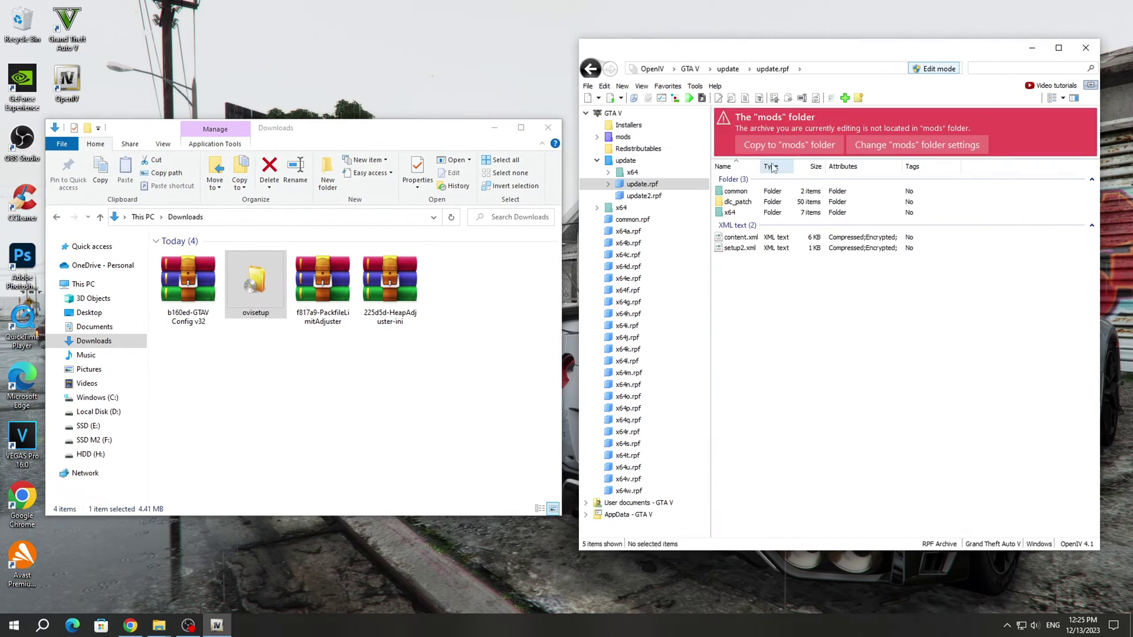
pyautogui.click(778, 152)
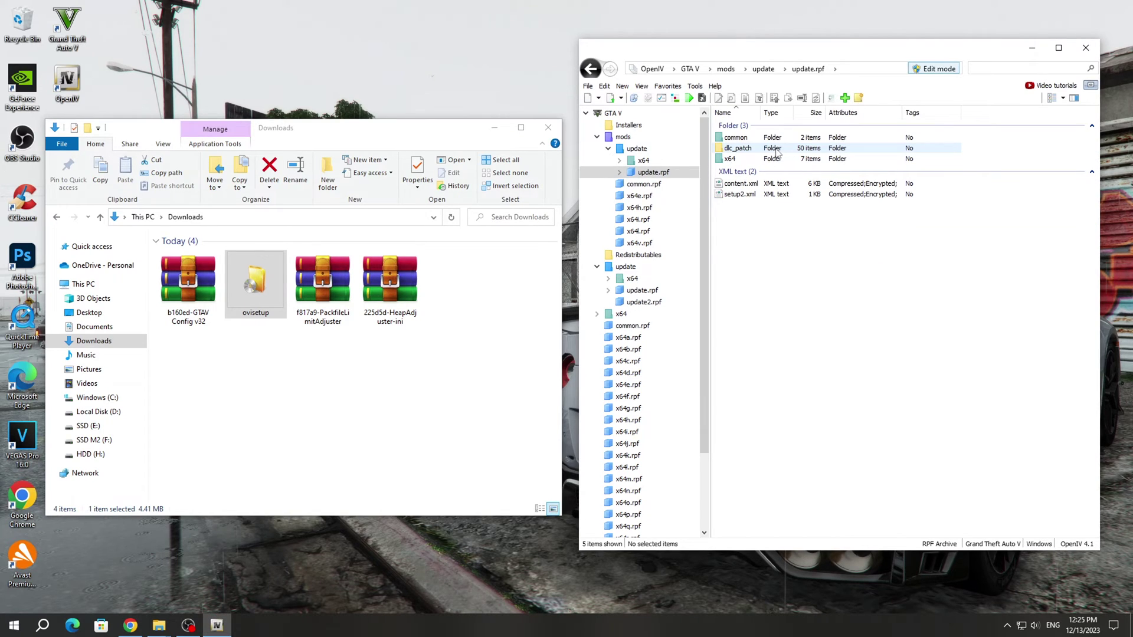
pyautogui.click(754, 140)
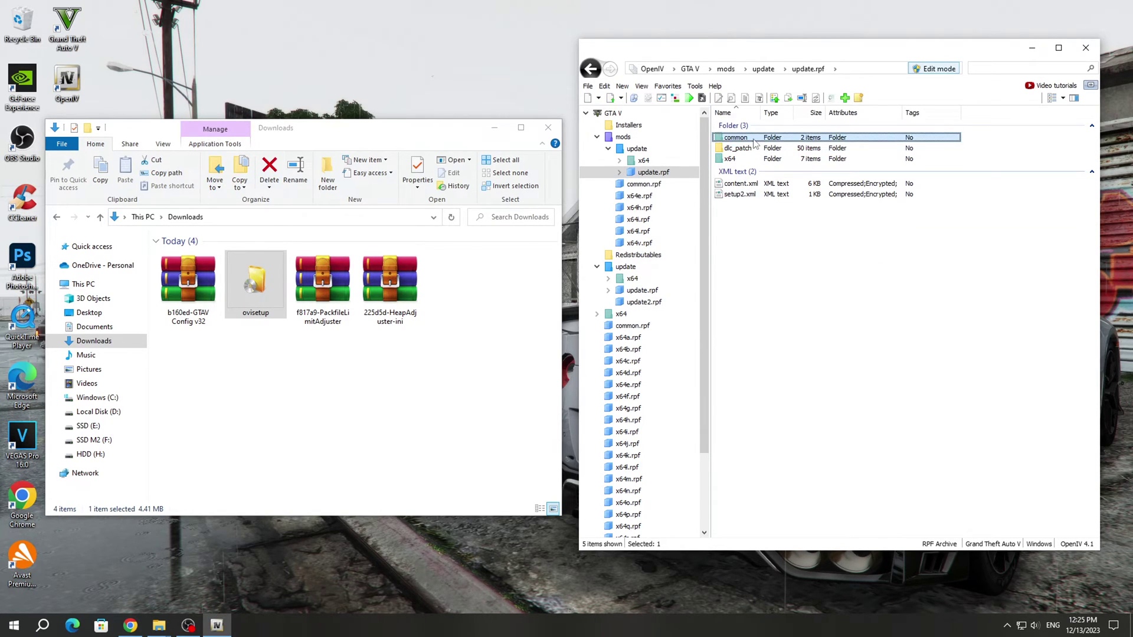
pyautogui.doubleClick(754, 139)
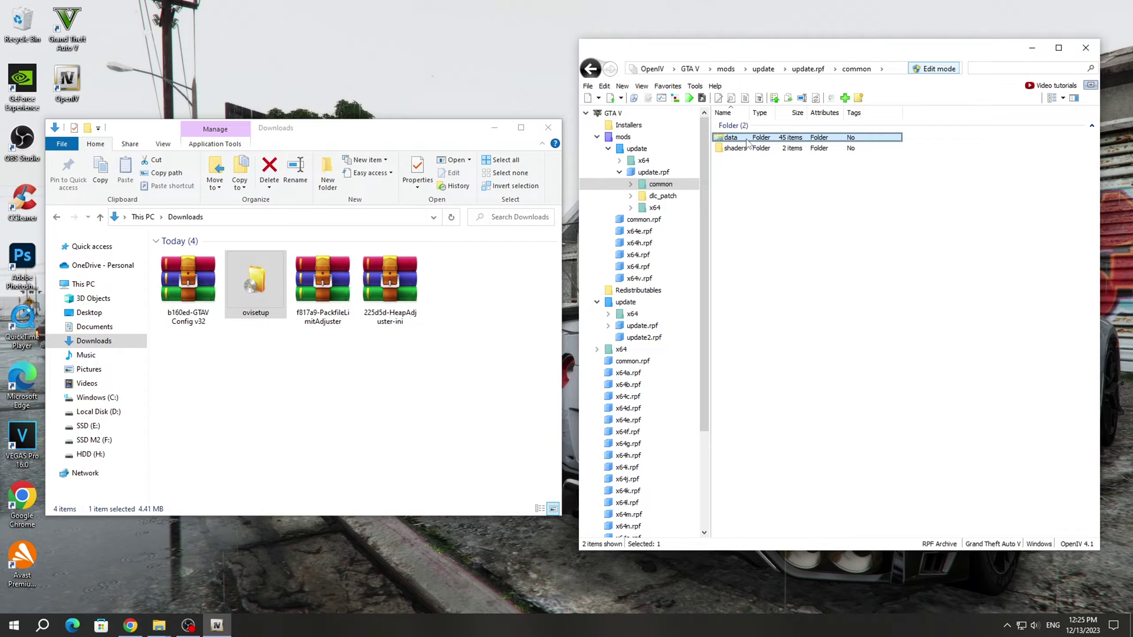
pyautogui.doubleClick(747, 139)
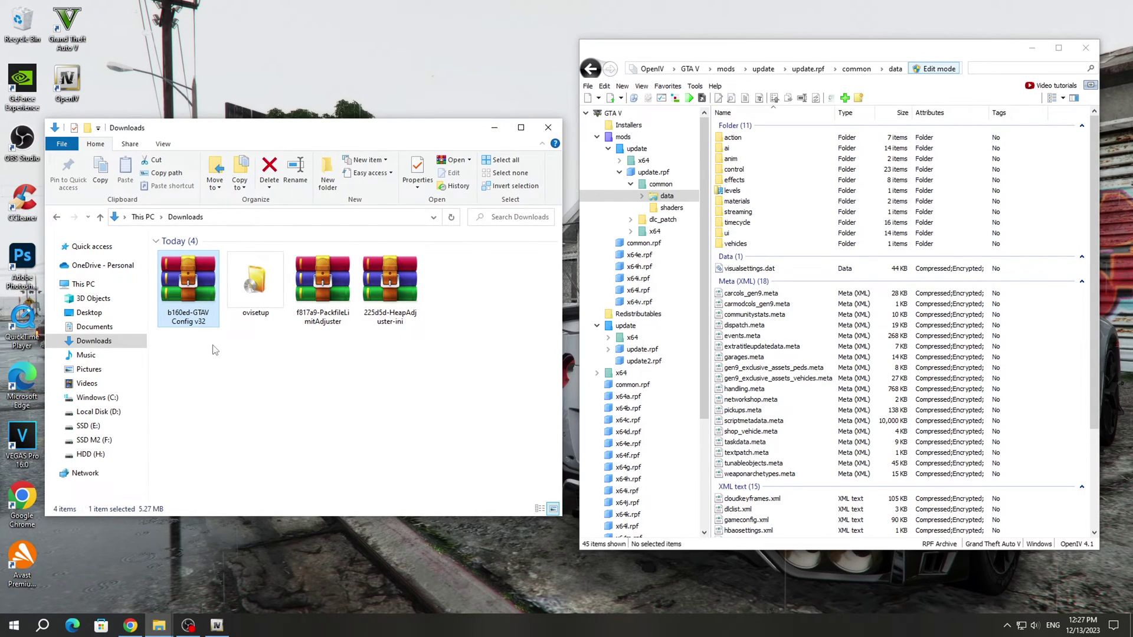
# - Open the GTAV Config v32 archive and look inside its Old Versions folder
pyautogui.doubleClick(199, 323)
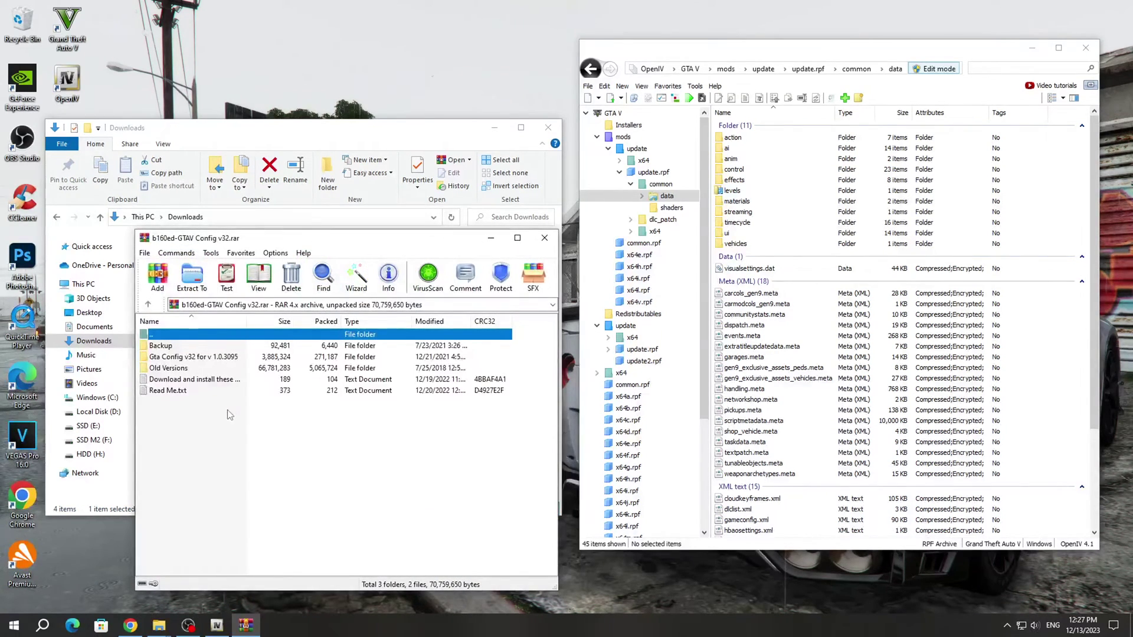
pyautogui.click(242, 358)
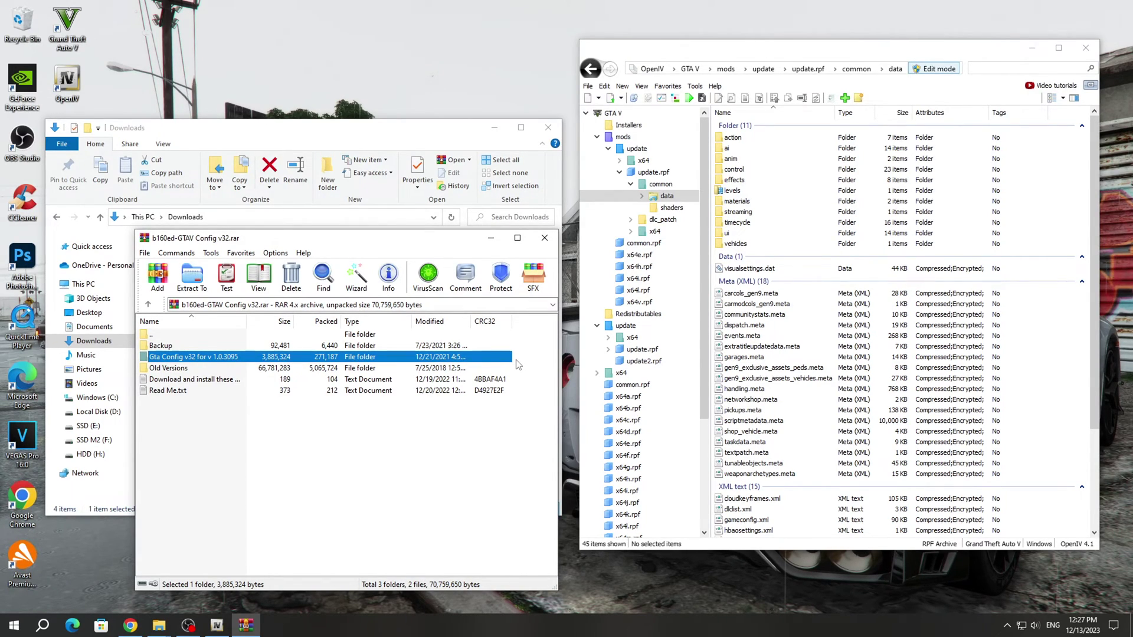
pyautogui.click(197, 370)
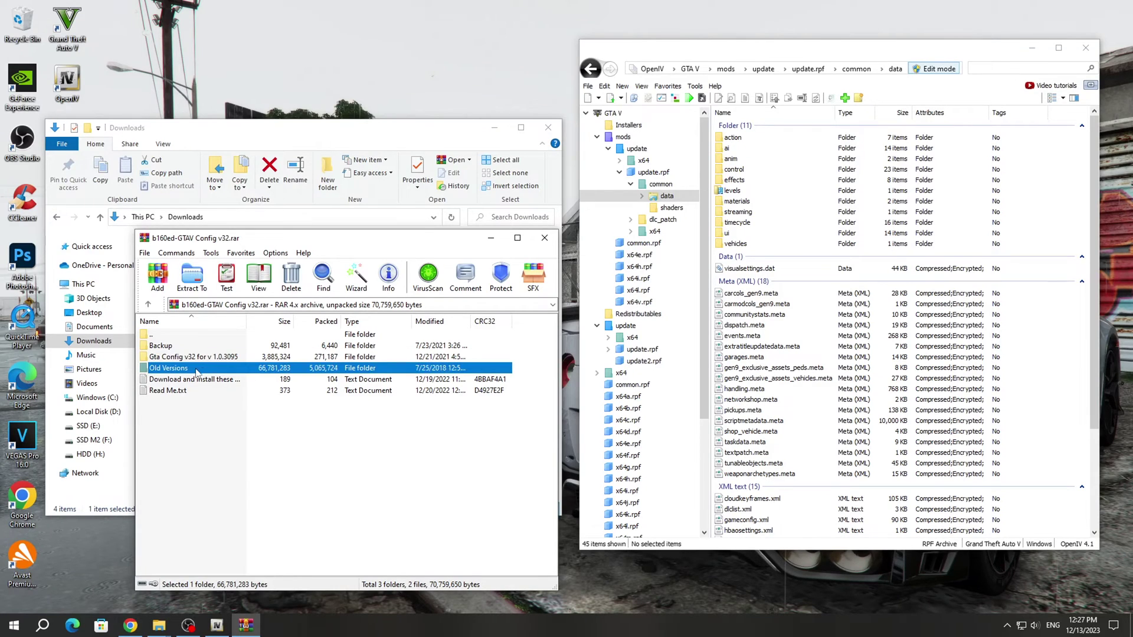
pyautogui.doubleClick(207, 375)
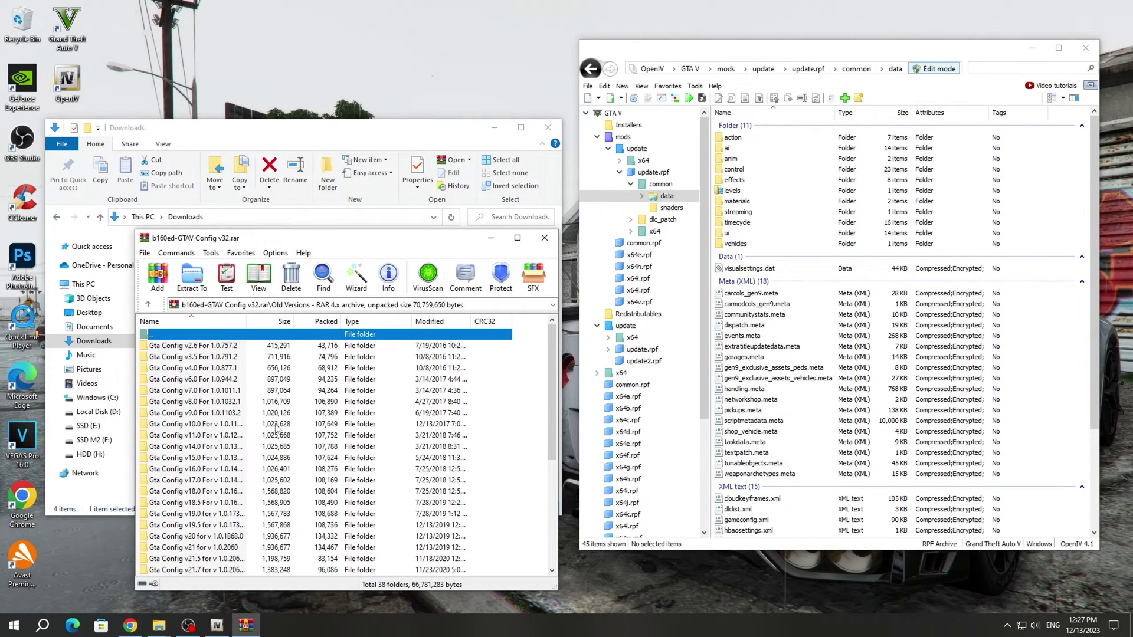
pyautogui.doubleClick(391, 336)
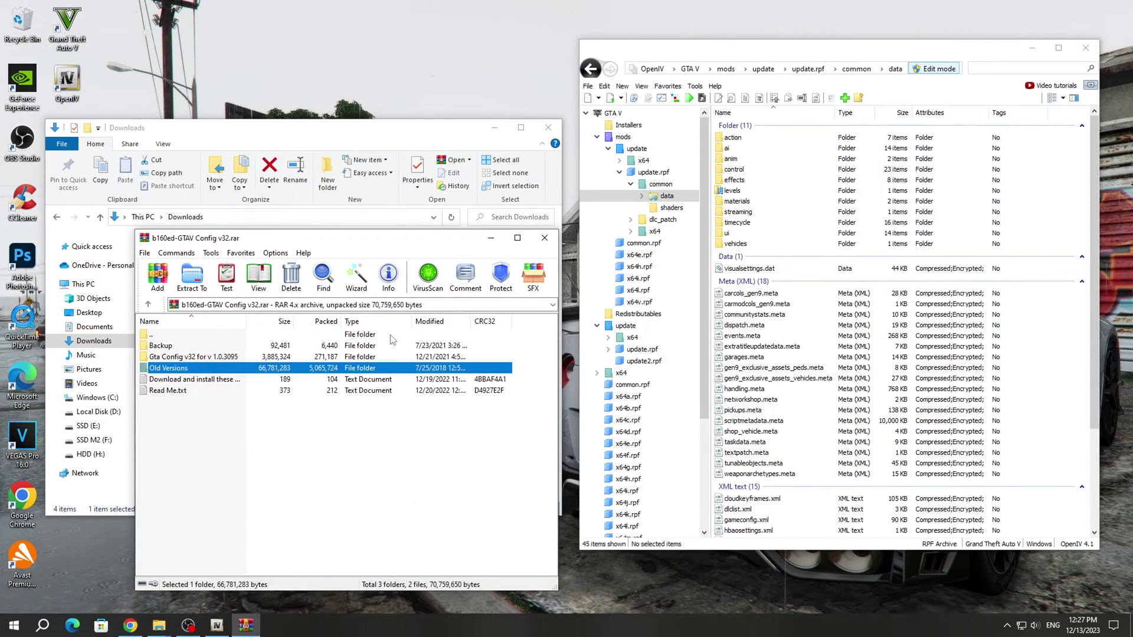
# - Navigate to Gta Config v32 for v 1.0.3095\For More Mods\Stock Traffic (Means Gta base) and select gameconfig.xml
pyautogui.click(524, 363)
pyautogui.press('Up')
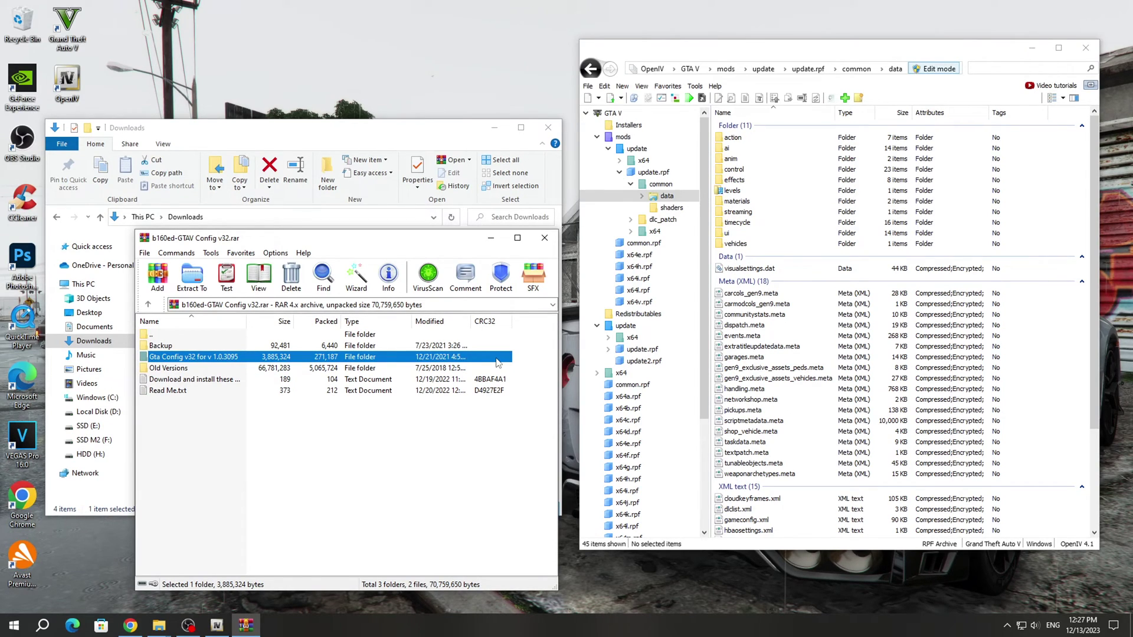
pyautogui.doubleClick(497, 358)
pyautogui.click(205, 364)
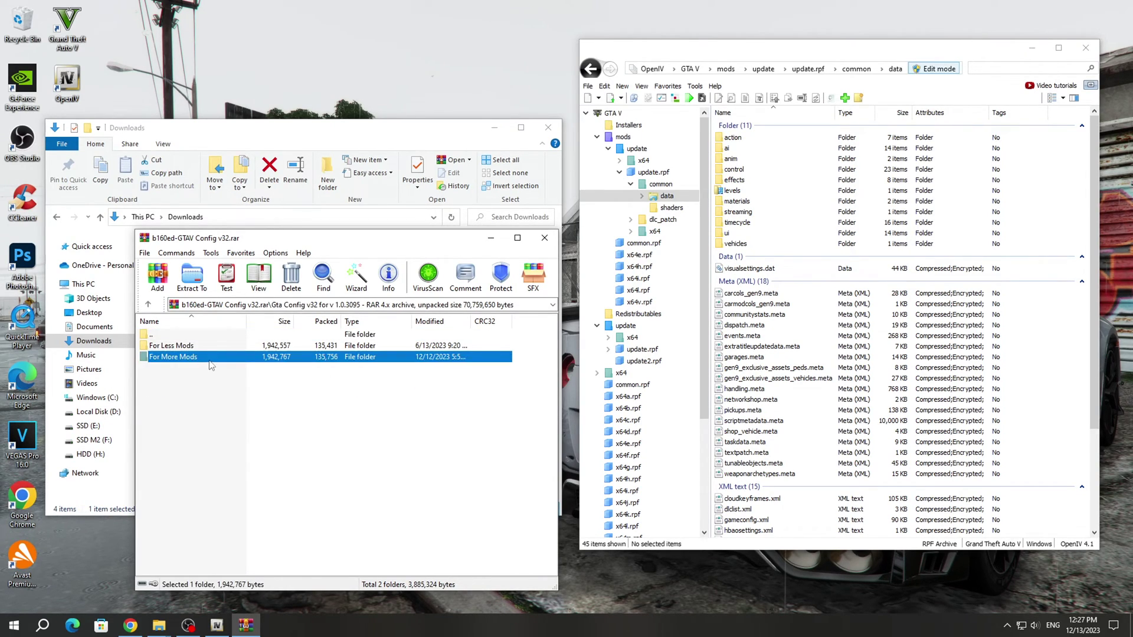
pyautogui.doubleClick(210, 364)
pyautogui.click(231, 569)
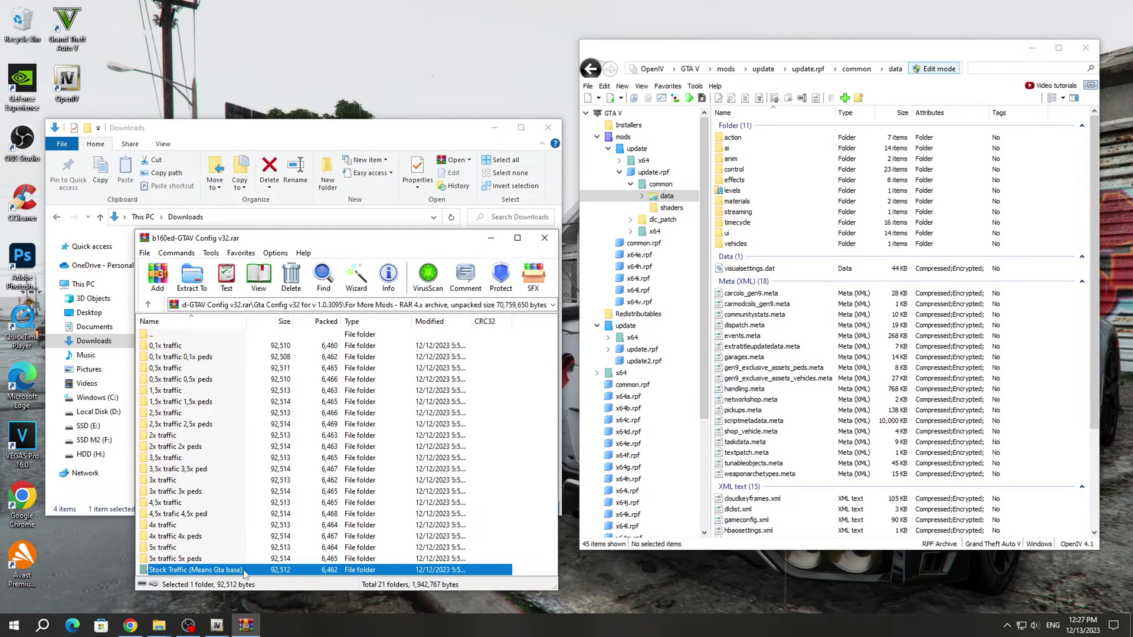
pyautogui.doubleClick(244, 570)
pyautogui.click(184, 347)
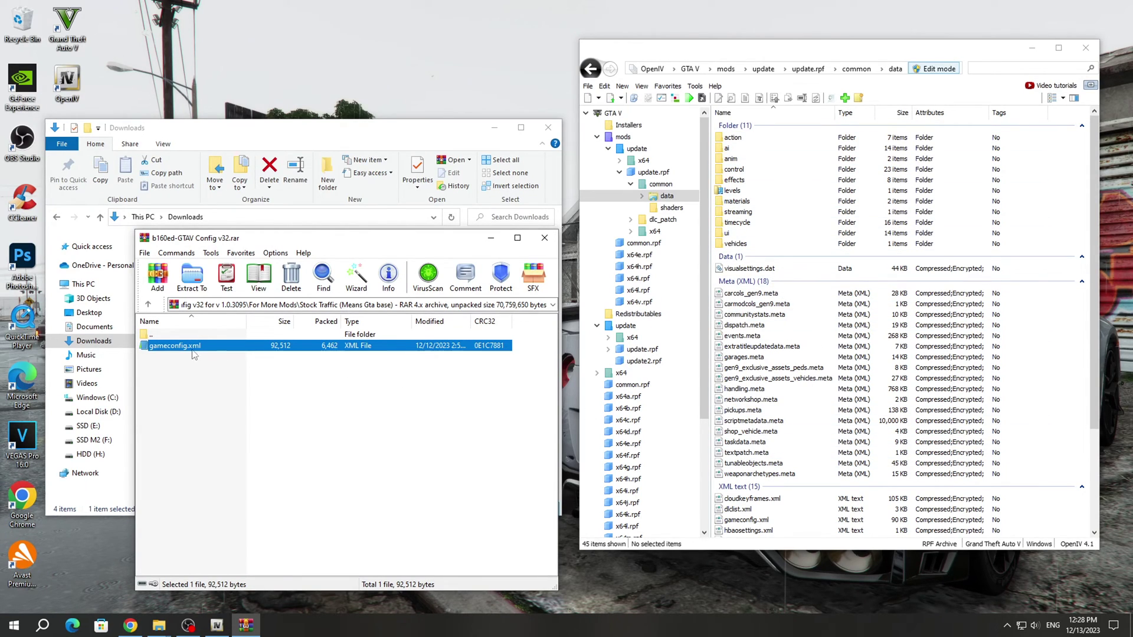
# - Replace gameconfig.xml in OpenIV's common\data with the archive copy, then close WinRAR, OpenIV and Downloads
pyautogui.moveTo(654, 443); pyautogui.dragTo(1028, 395)
pyautogui.click(544, 239)
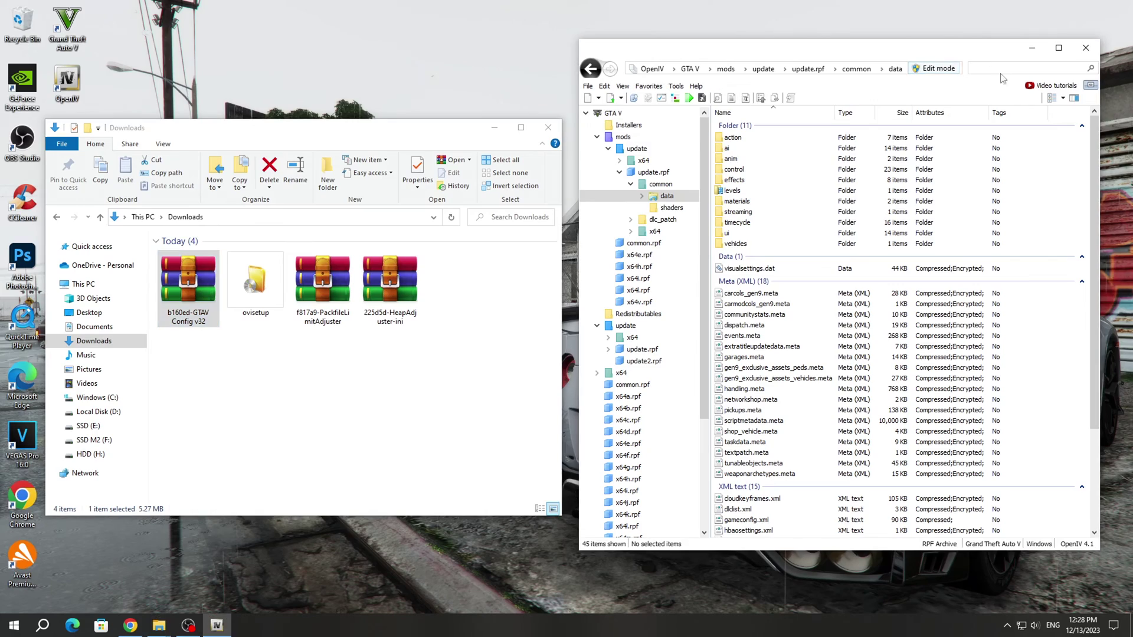
pyautogui.click(1086, 48)
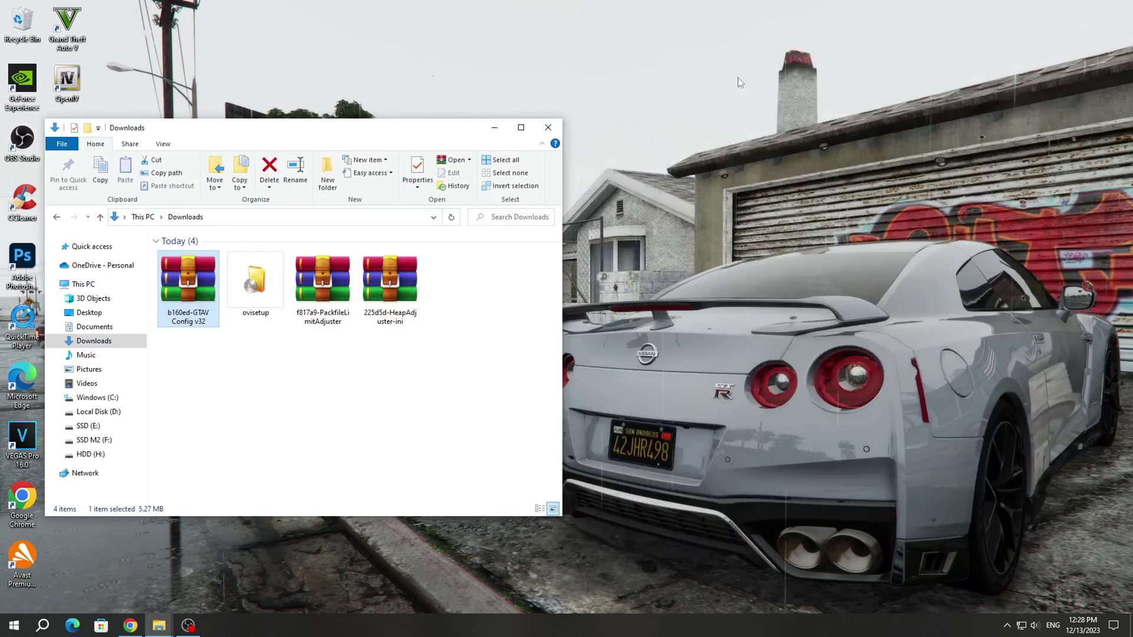
pyautogui.click(548, 128)
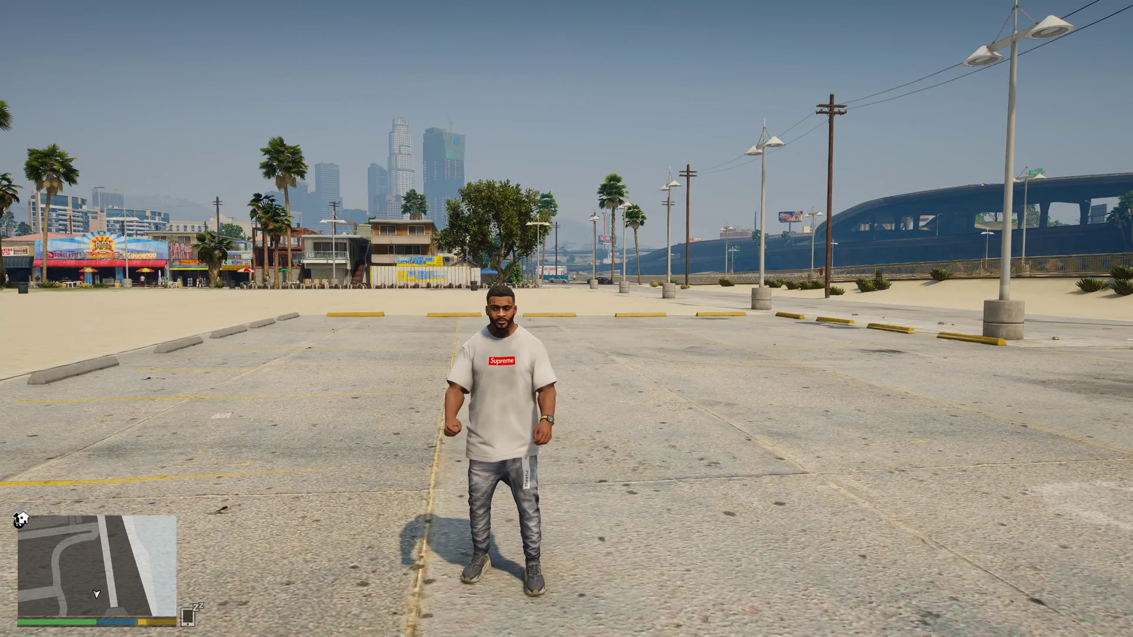
# - Spawn the saved 2017 Nissan GTR, Huracan and red BMW M4 from the trainer's Saved Vehicles
pyautogui.press('F4')
pyautogui.press('Return')
pyautogui.press('Return')
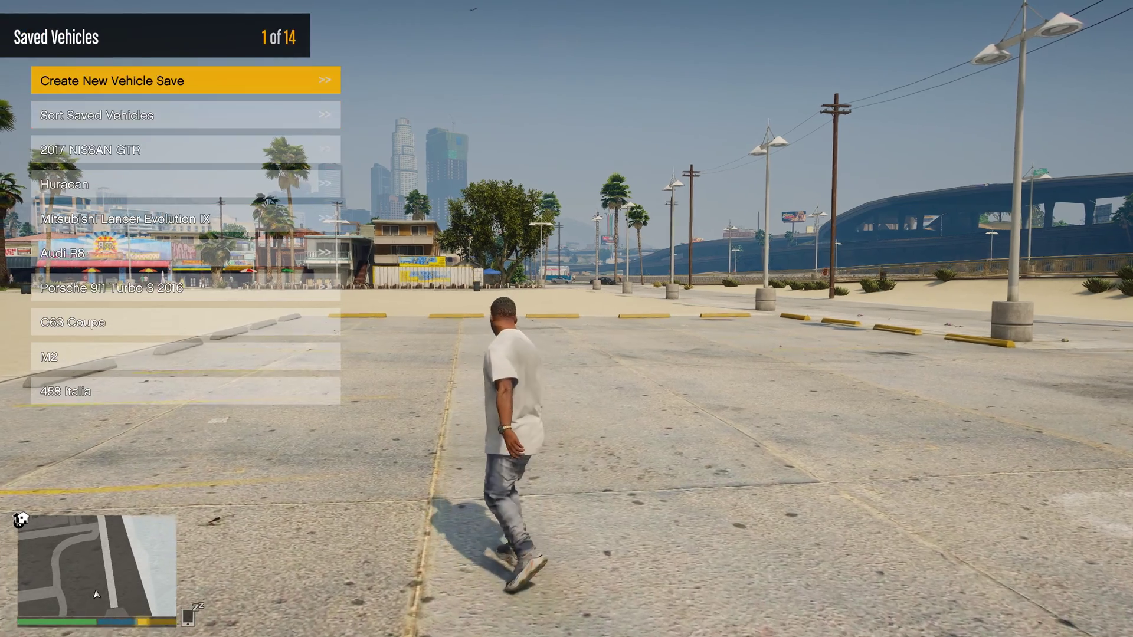
pyautogui.press('Down')
pyautogui.press('Down')
pyautogui.press('Return')
pyautogui.press('Return')
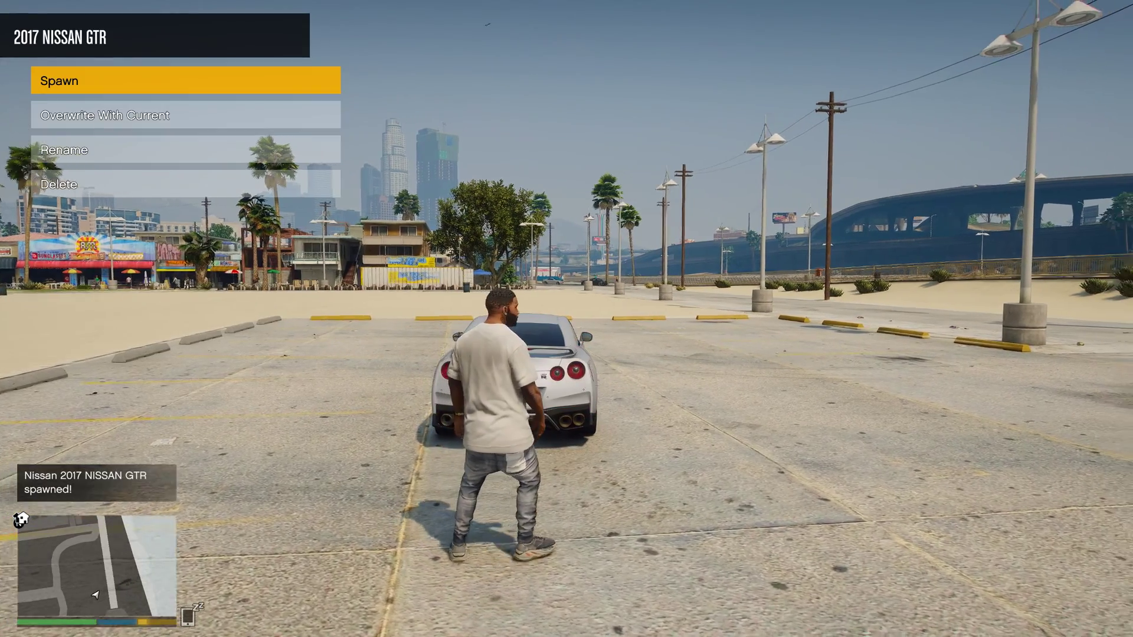
pyautogui.press('BackSpace')
pyautogui.press('Down')
pyautogui.press('Return')
pyautogui.press('Return')
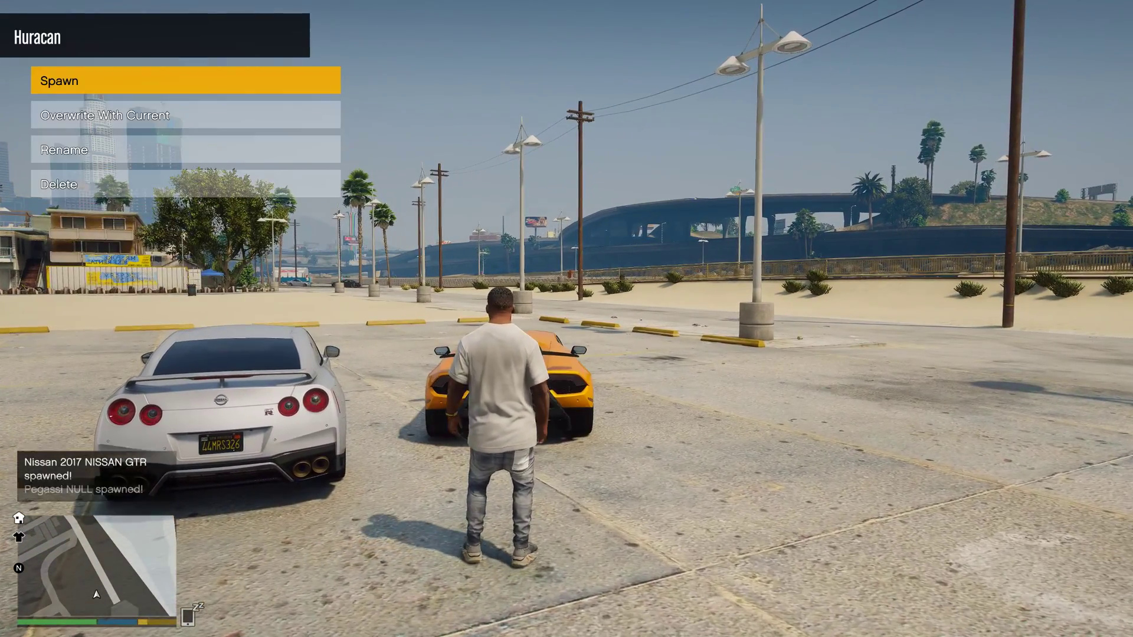
pyautogui.press('BackSpace')
pyautogui.press('Right')
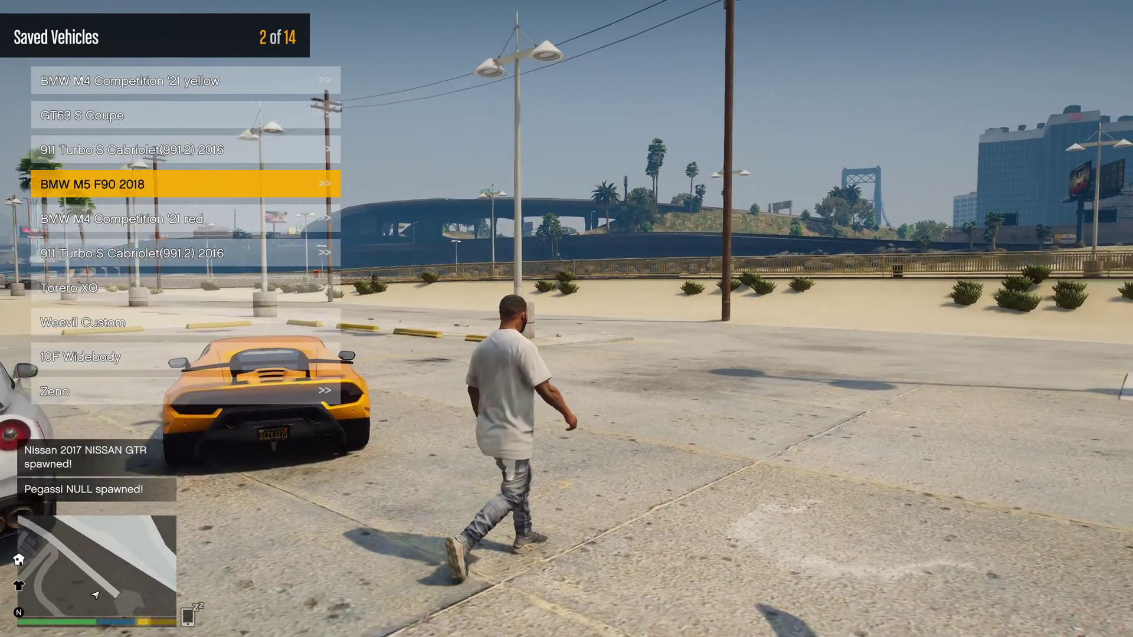
pyautogui.press('Up')
pyautogui.press('Down')
pyautogui.press('Down')
pyautogui.press('Return')
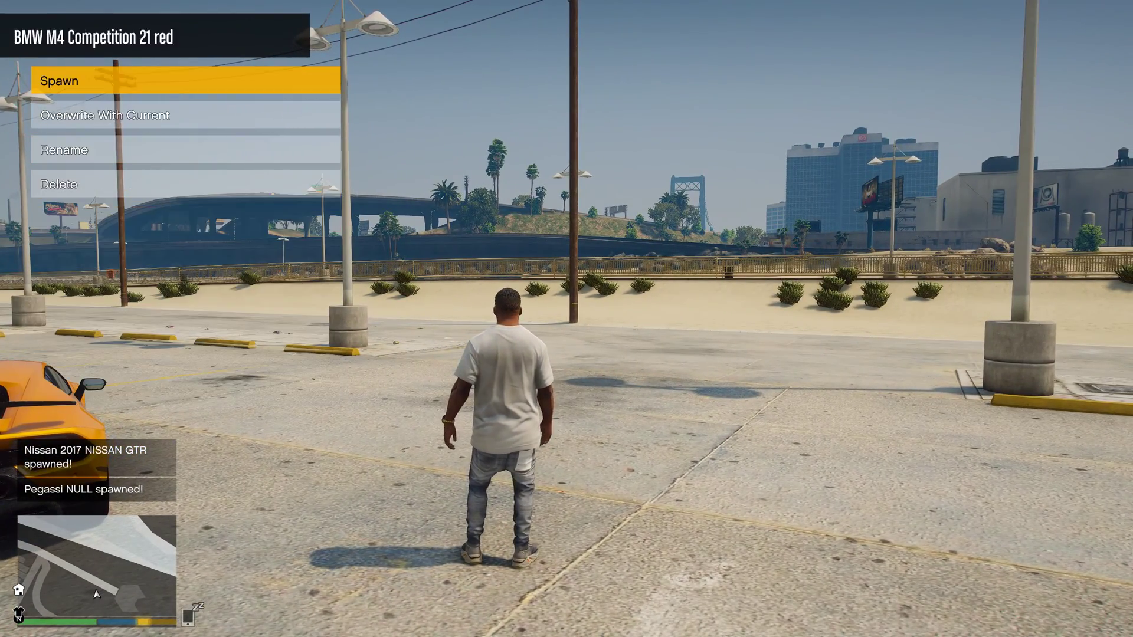
pyautogui.press('Return')
# - Get into the red BMW M4 and drive it along the beachfront road
pyautogui.press('w')
pyautogui.press('BackSpace')
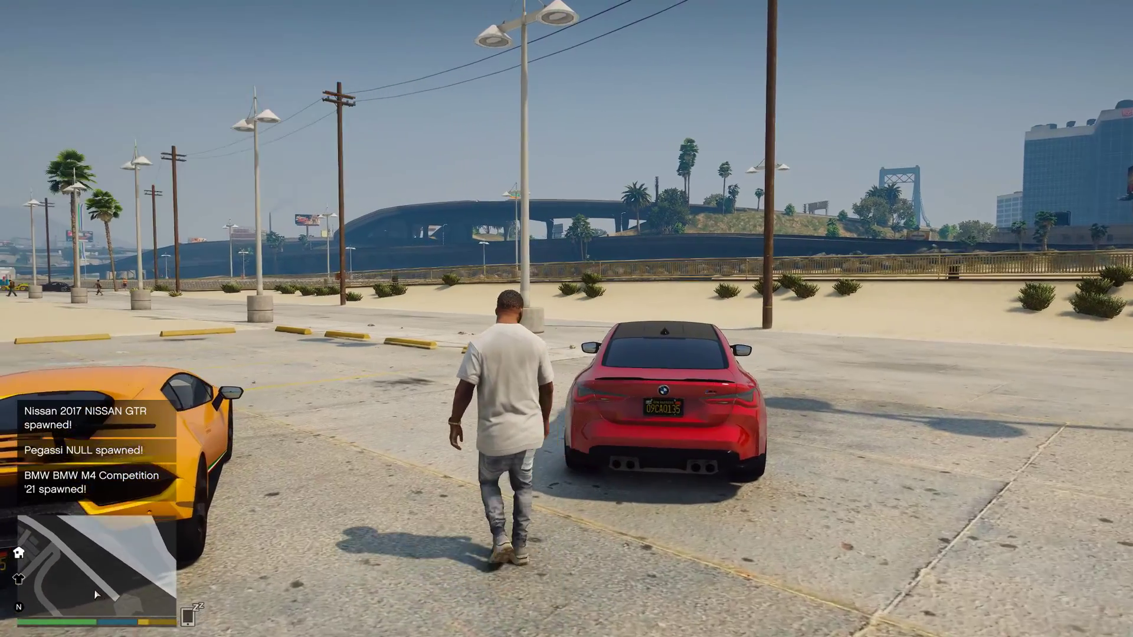
pyautogui.press('f')
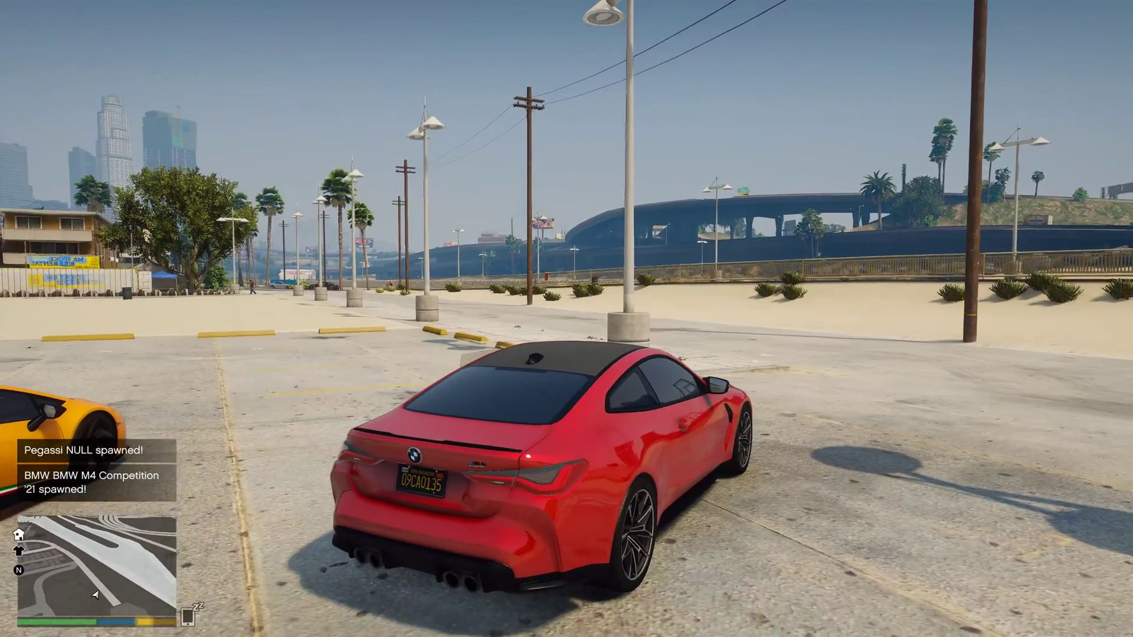
pyautogui.press('w')
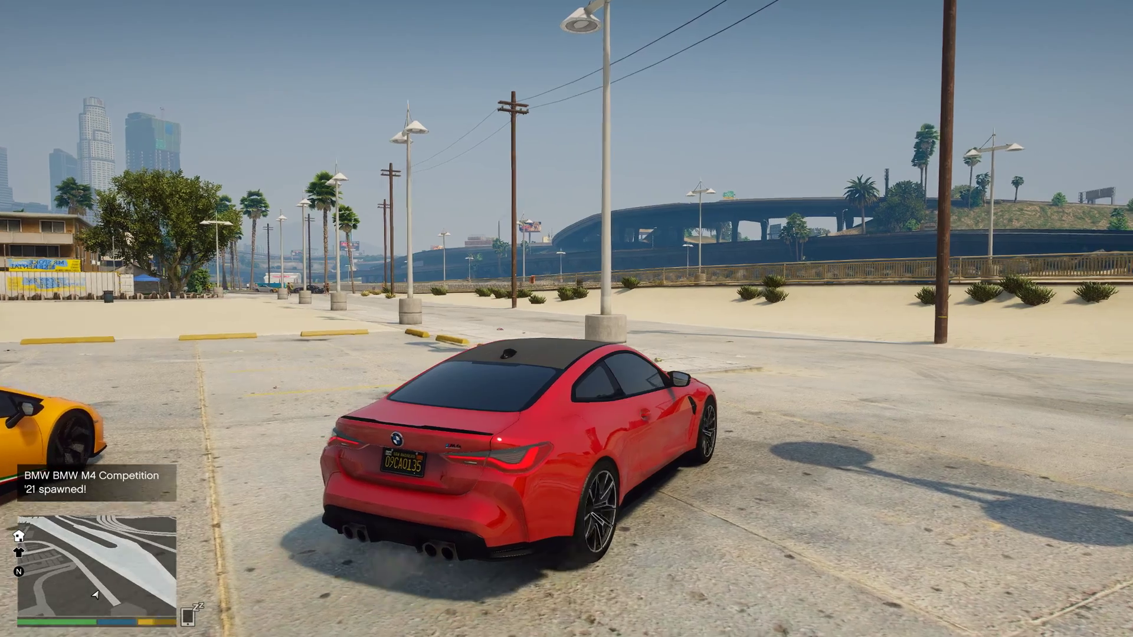
pyautogui.press('a')
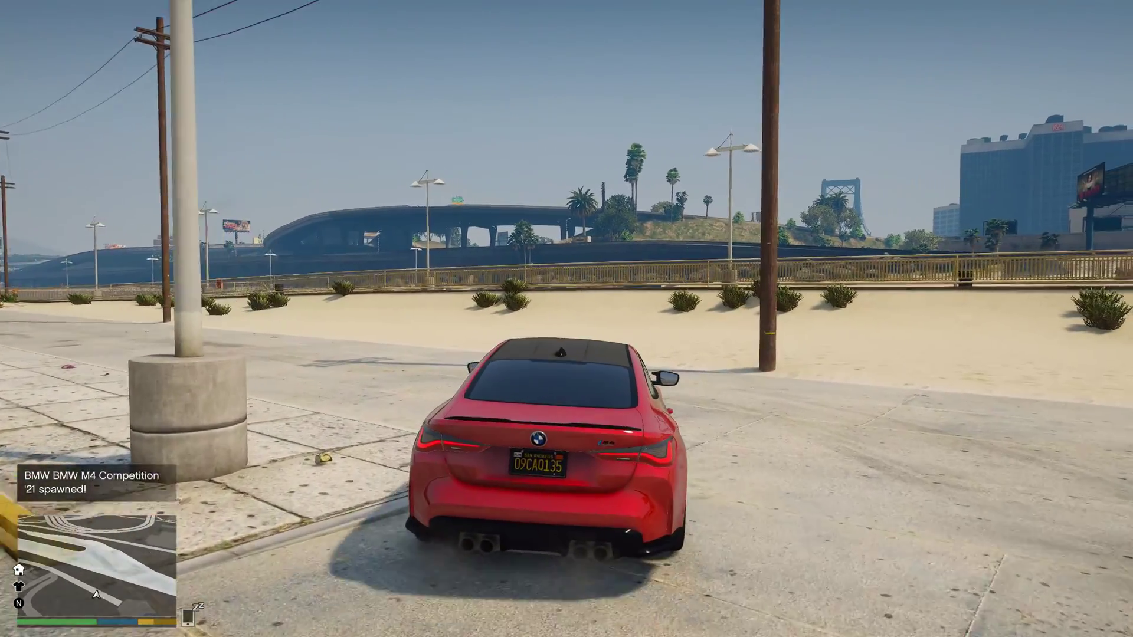
pyautogui.press('a')
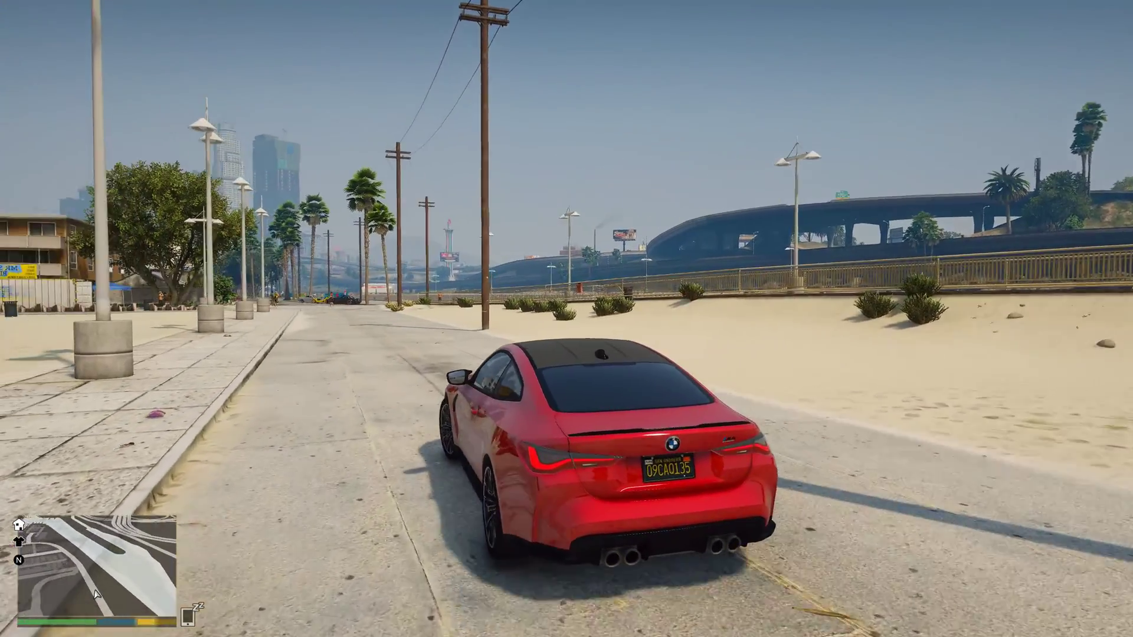
pyautogui.press('w')
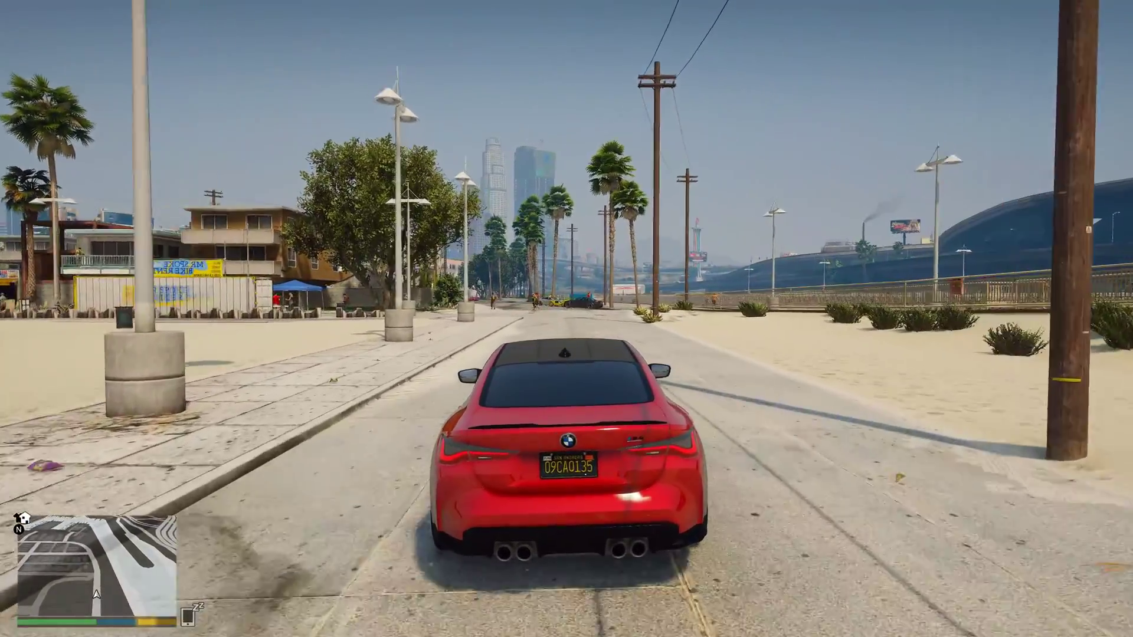